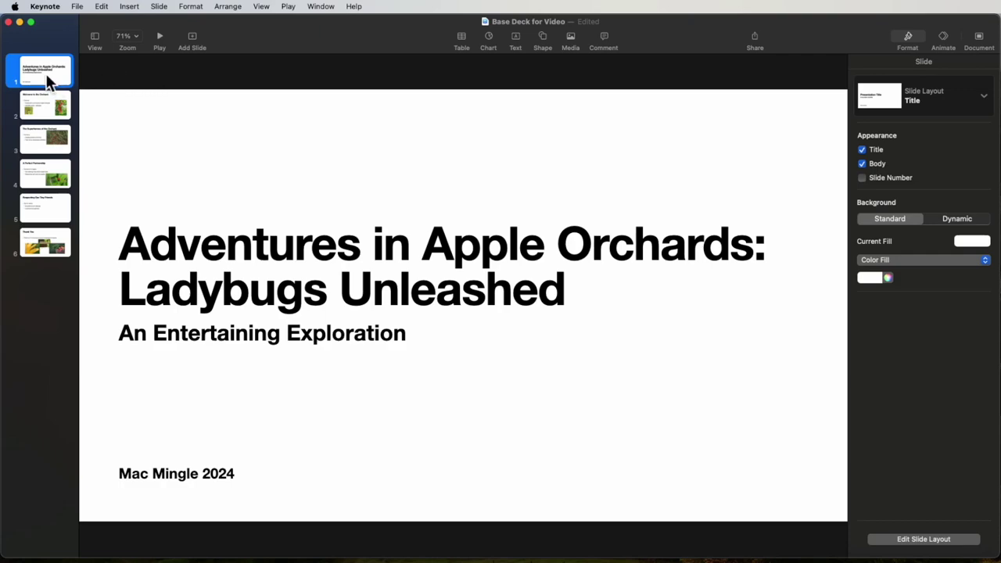
Look through all six slides of the ladybug deck and return to the title slide
click(52, 113)
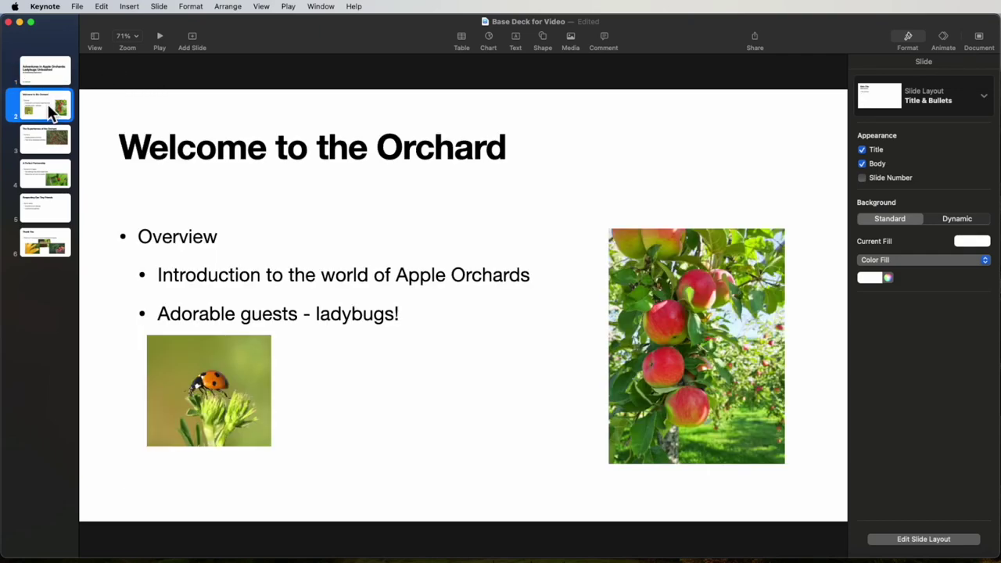
click(35, 137)
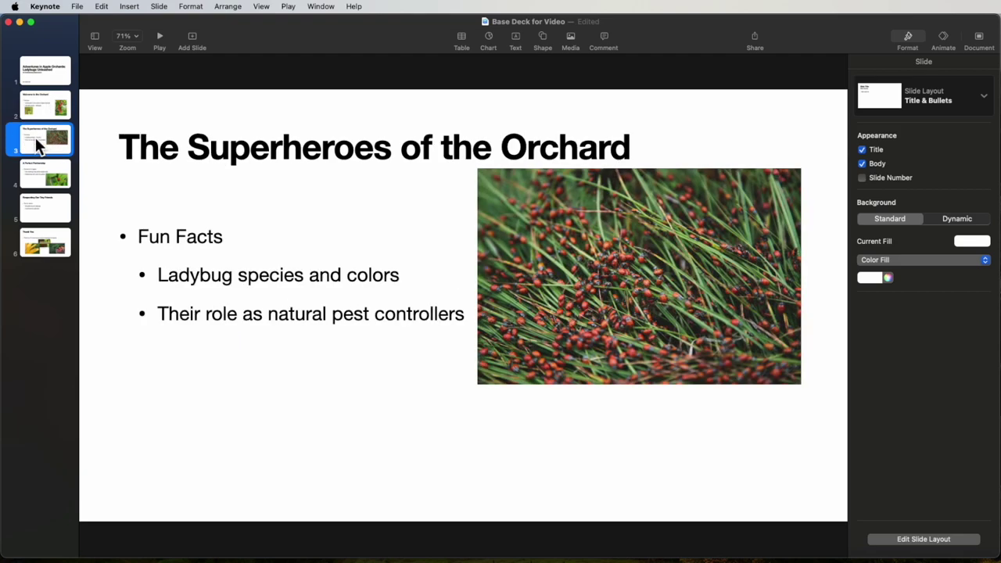
click(35, 181)
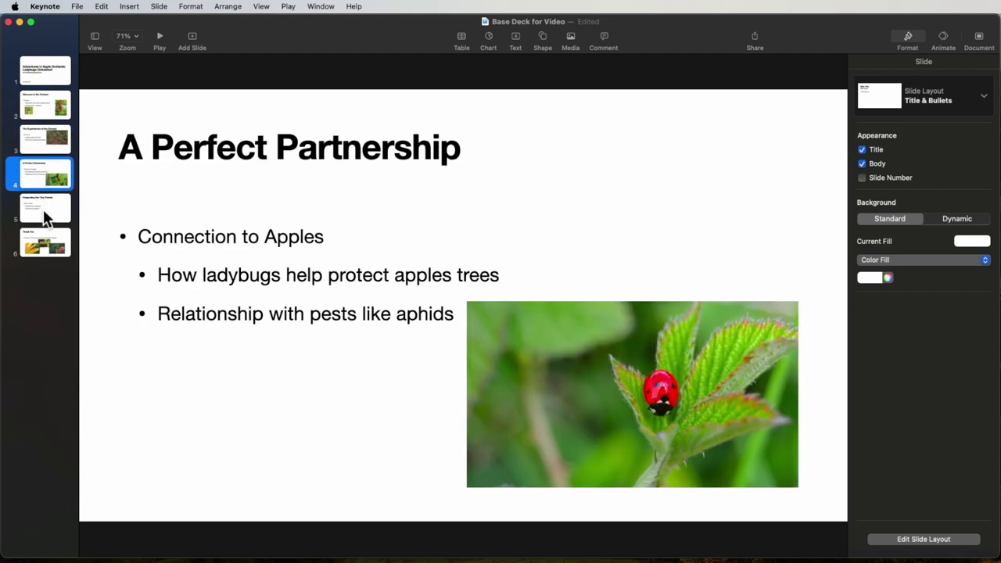
click(43, 210)
click(38, 249)
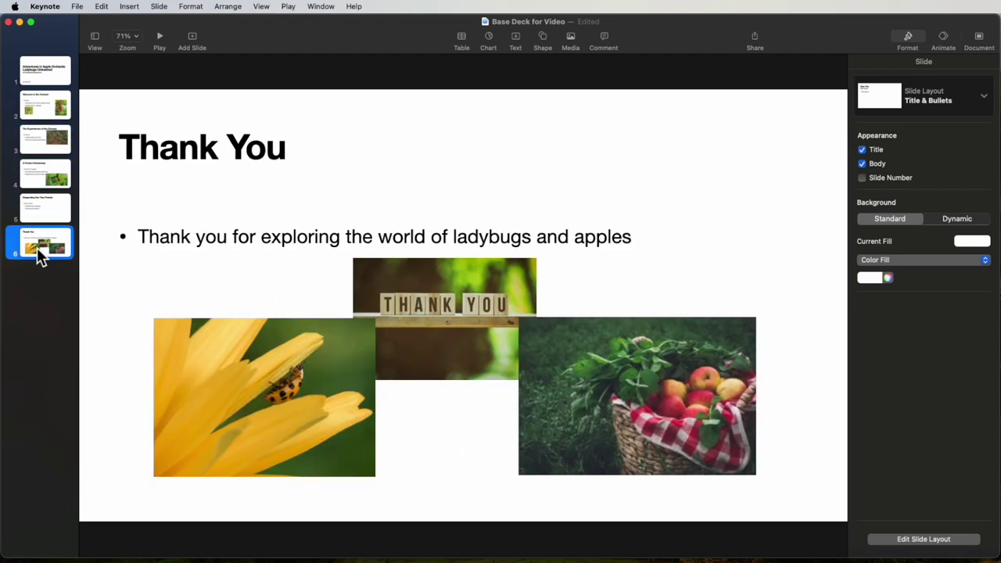
click(43, 79)
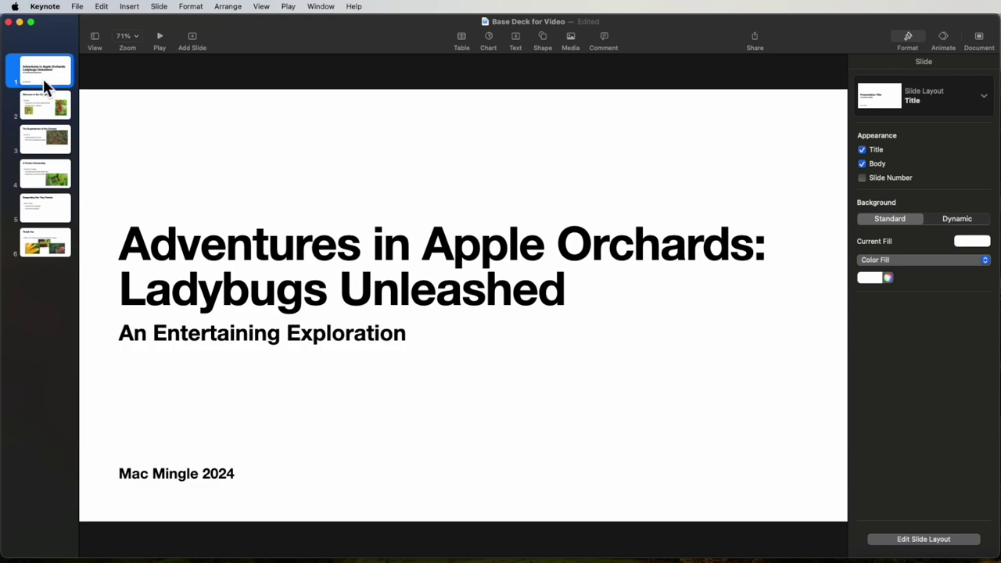
Insert a live video on the "Welcome to the Orchard" slide, shrink it and place it just below the title
click(47, 104)
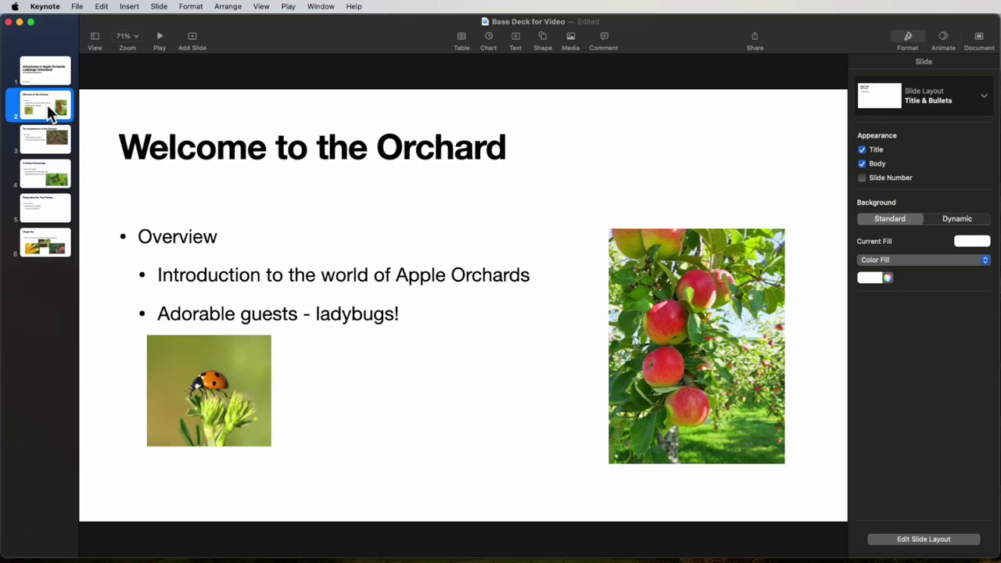
click(123, 87)
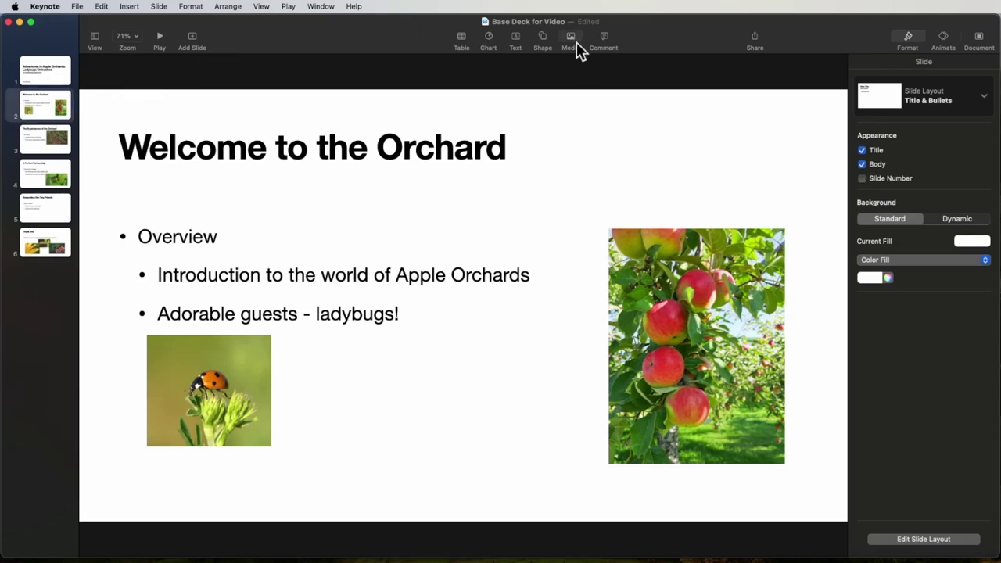
click(572, 40)
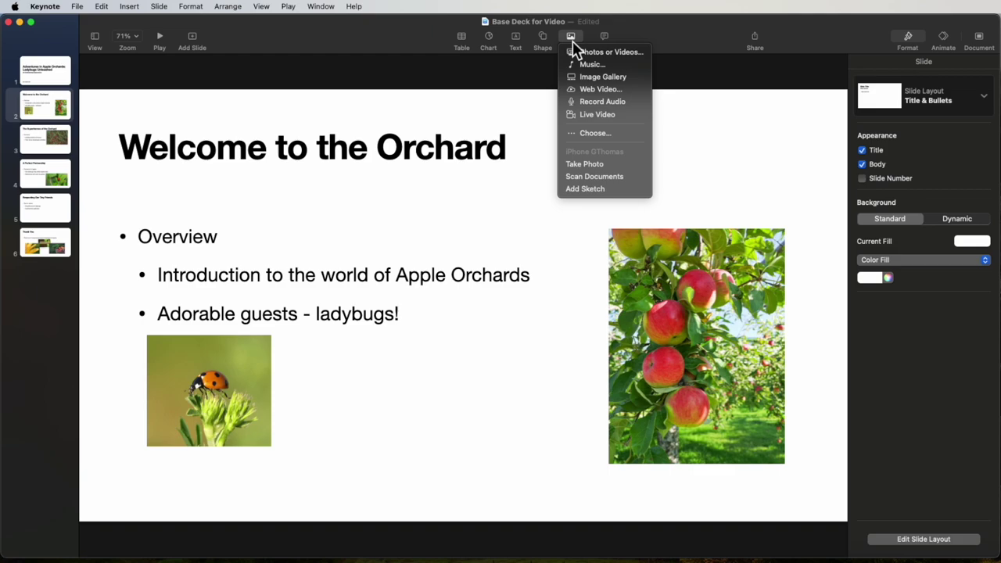
click(589, 117)
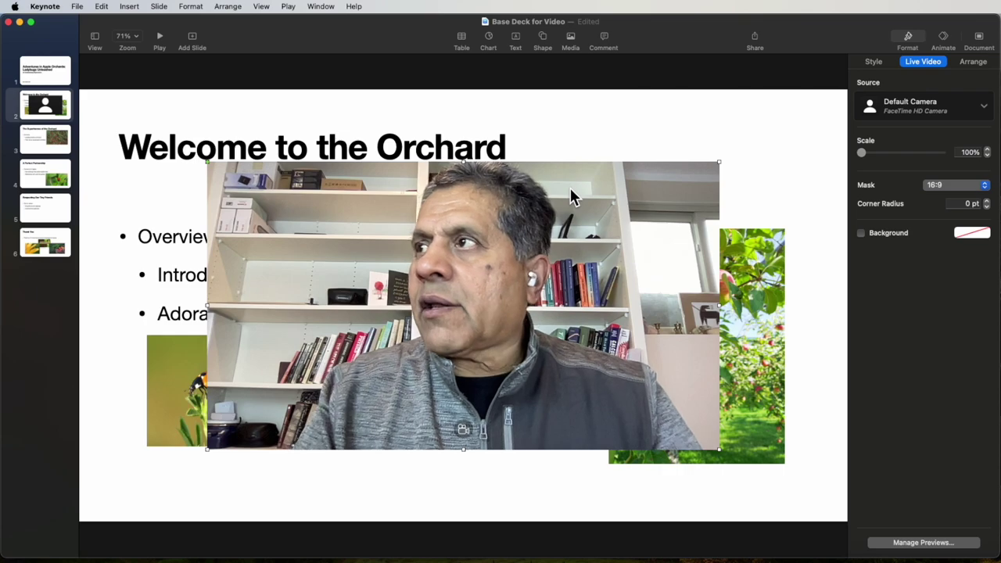
drag(719, 163, 356, 399)
drag(292, 413, 460, 194)
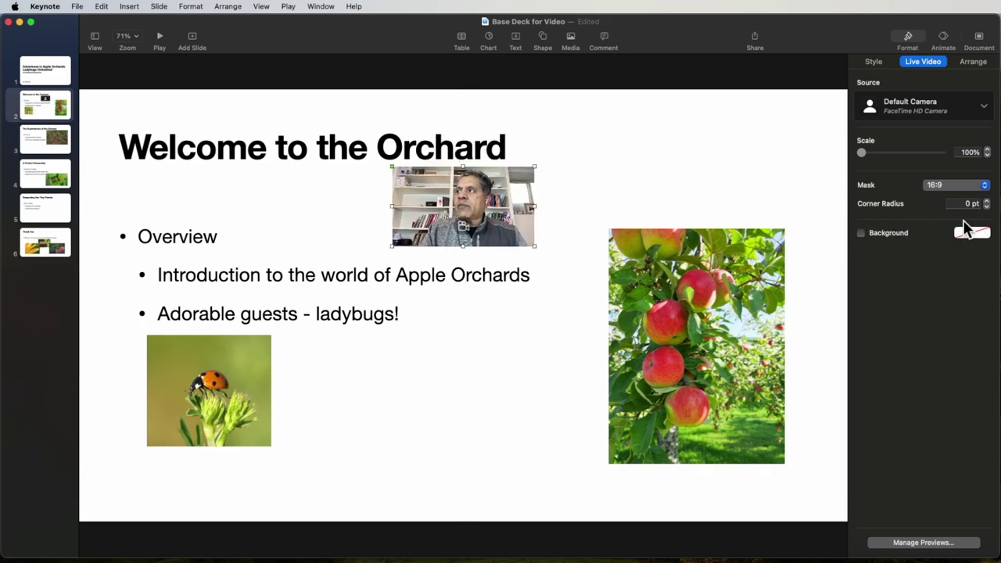
Turn on the live video's background replacement and try the Color, Gradient and No Fill options
click(861, 233)
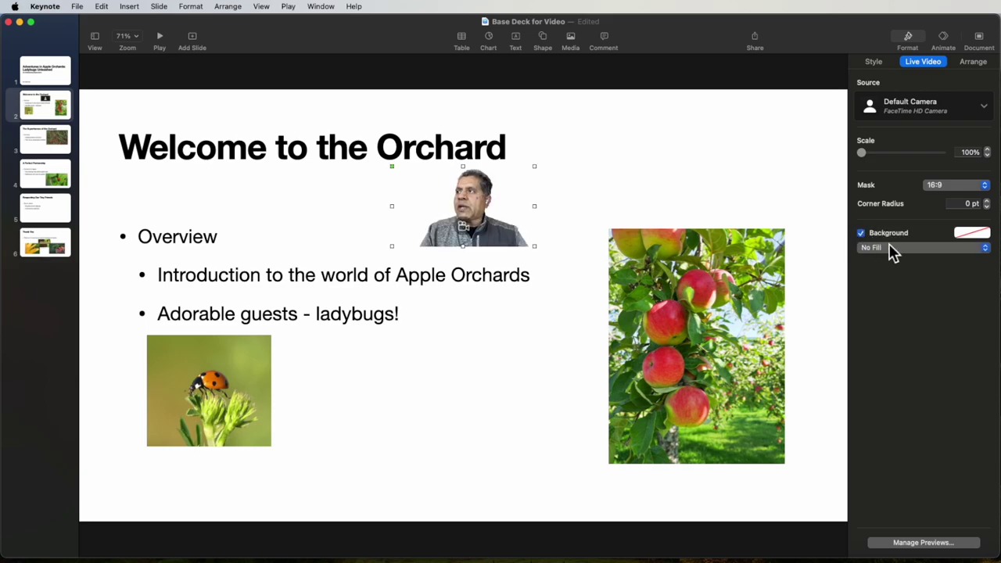
click(888, 249)
click(878, 259)
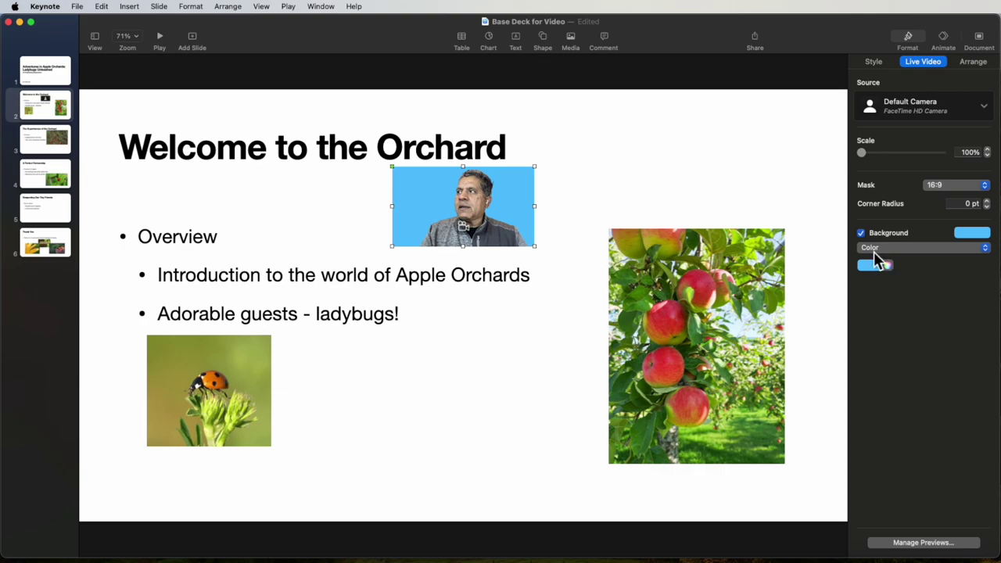
click(873, 251)
click(874, 261)
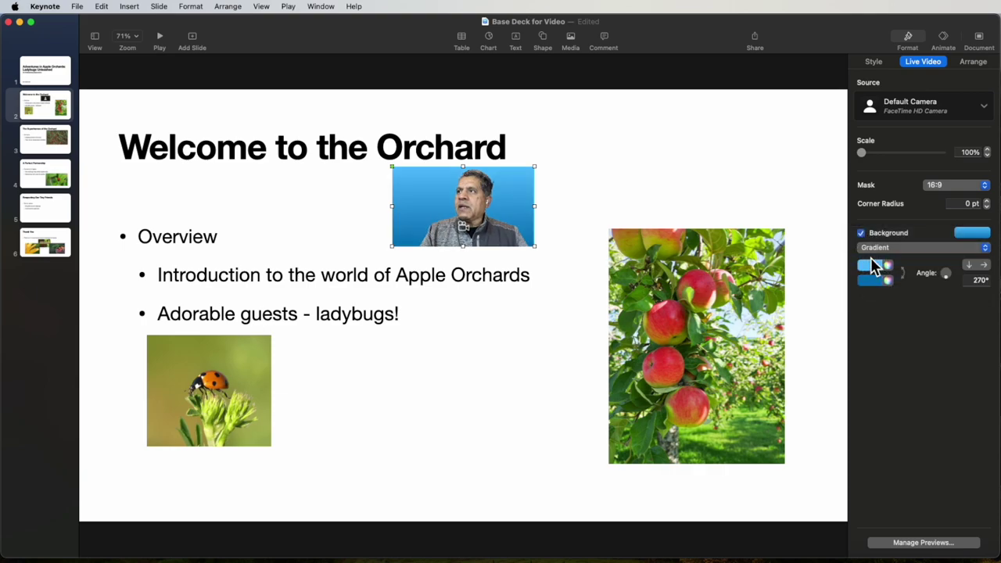
click(878, 247)
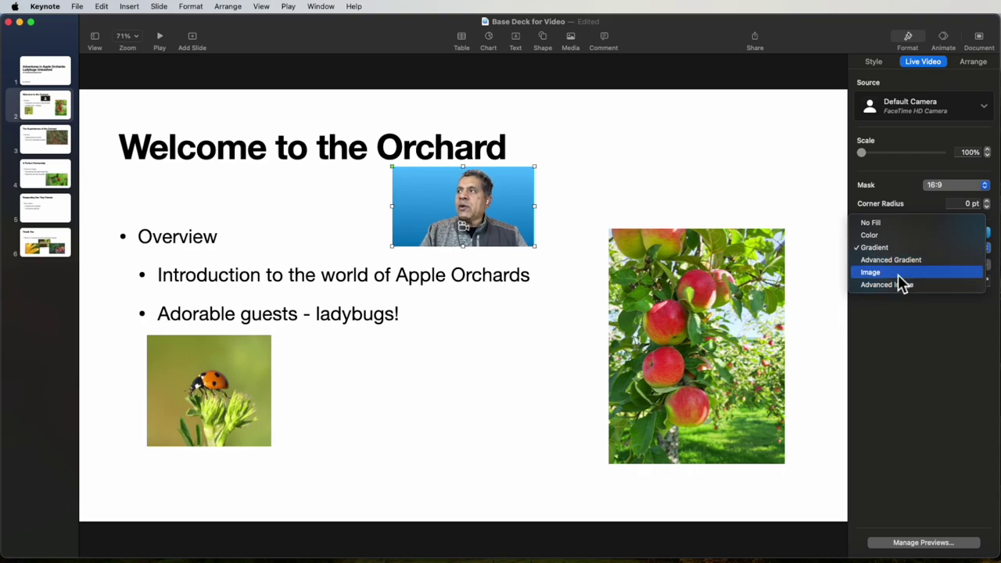
click(870, 224)
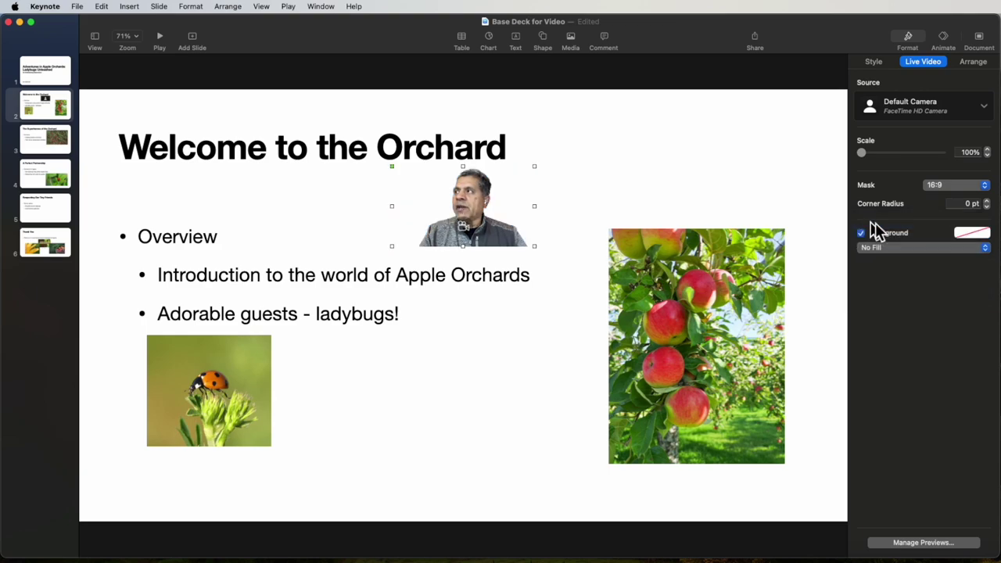
Try the Square mask on the live video, settle on Circle, and turn off its background replacement
click(987, 190)
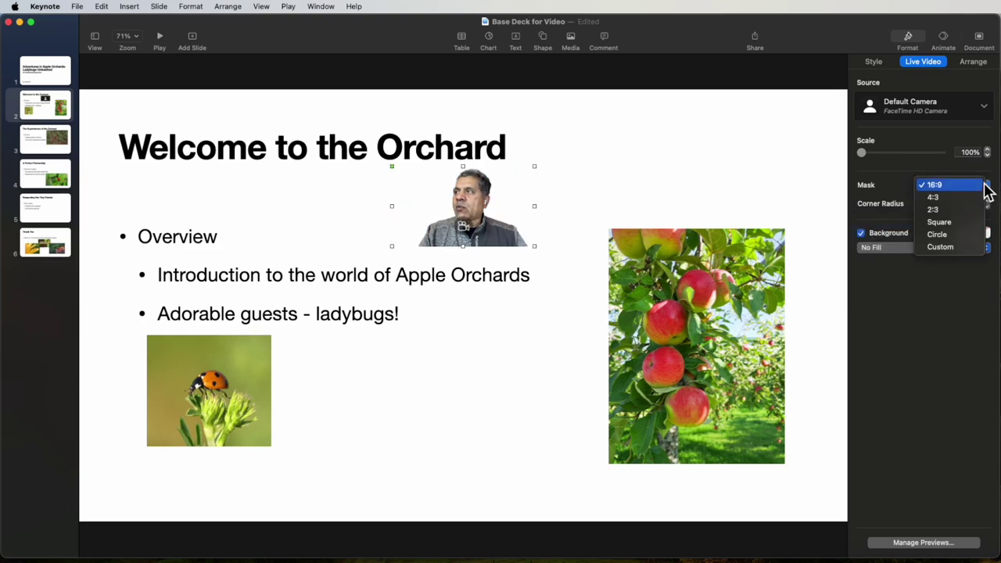
click(939, 224)
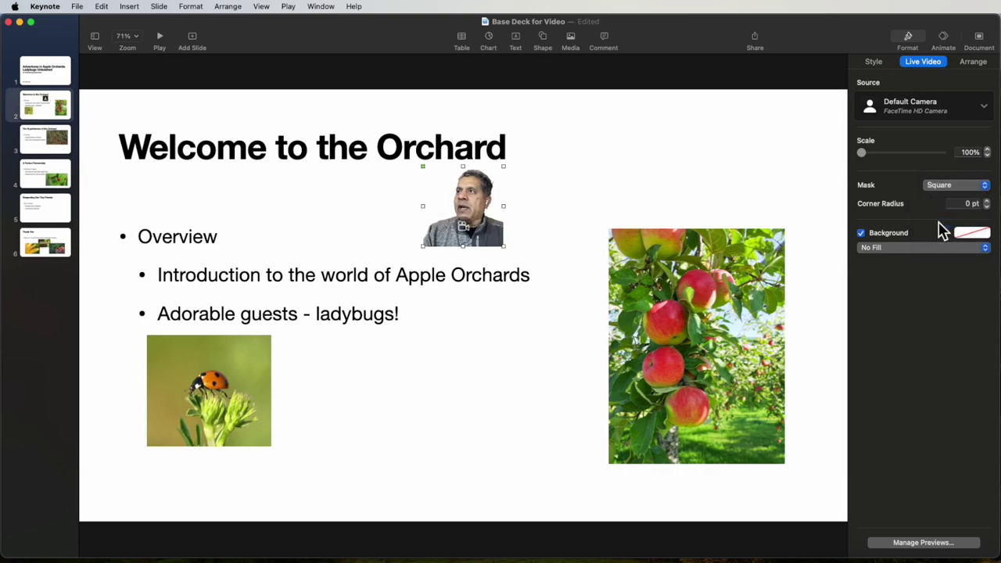
click(986, 187)
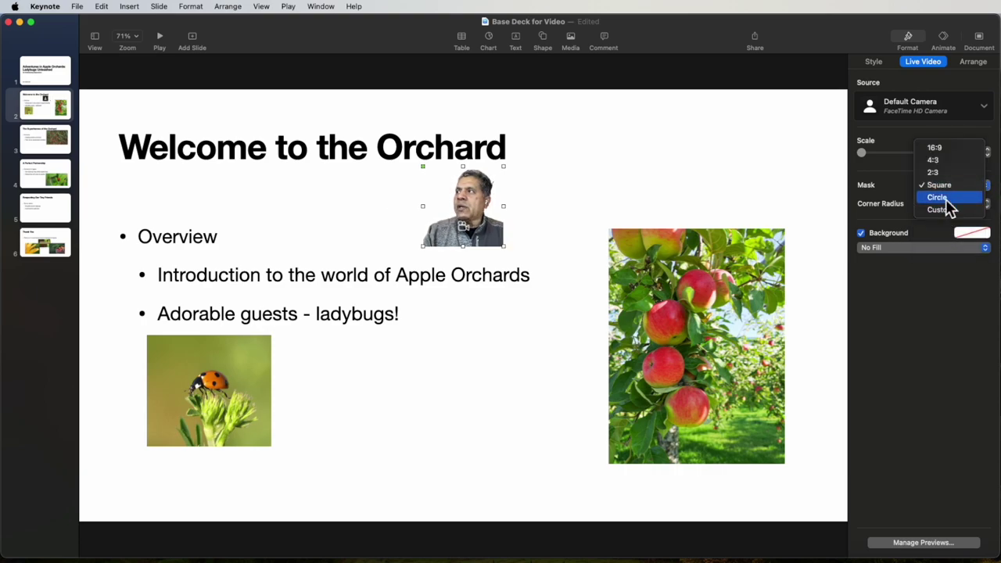
click(946, 200)
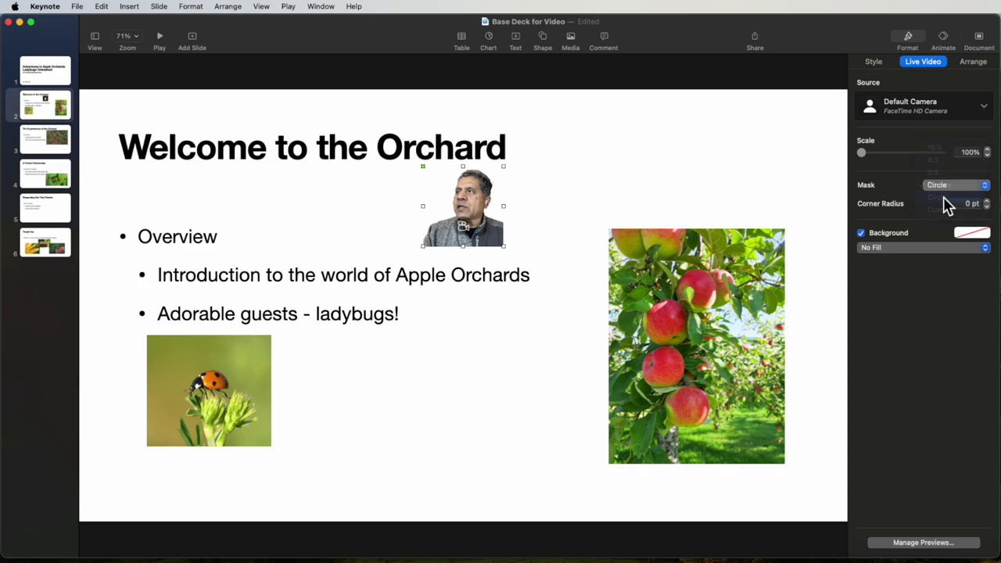
click(862, 233)
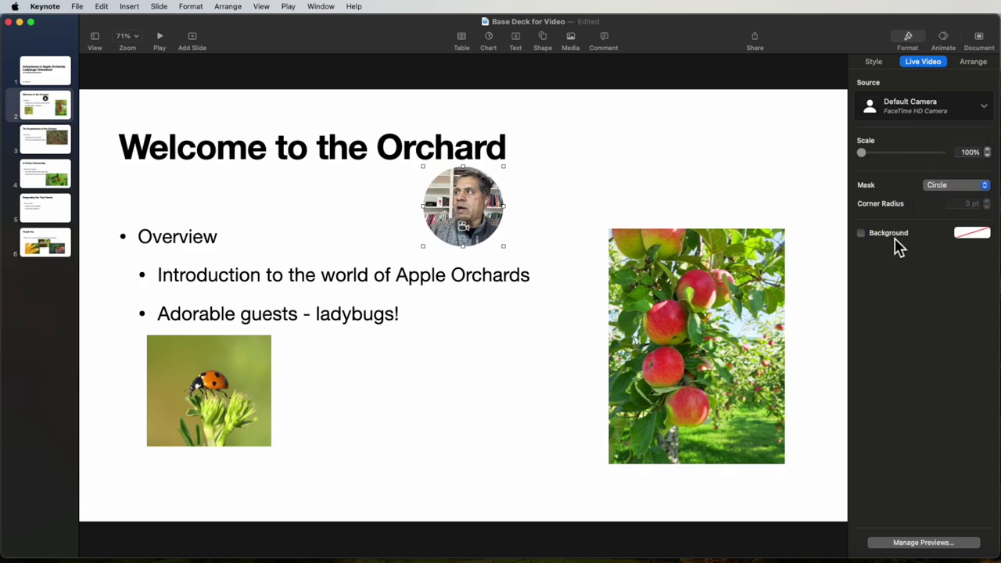
Try a white color fill behind the presenter in the live video, and switch the background replacement off again
click(968, 233)
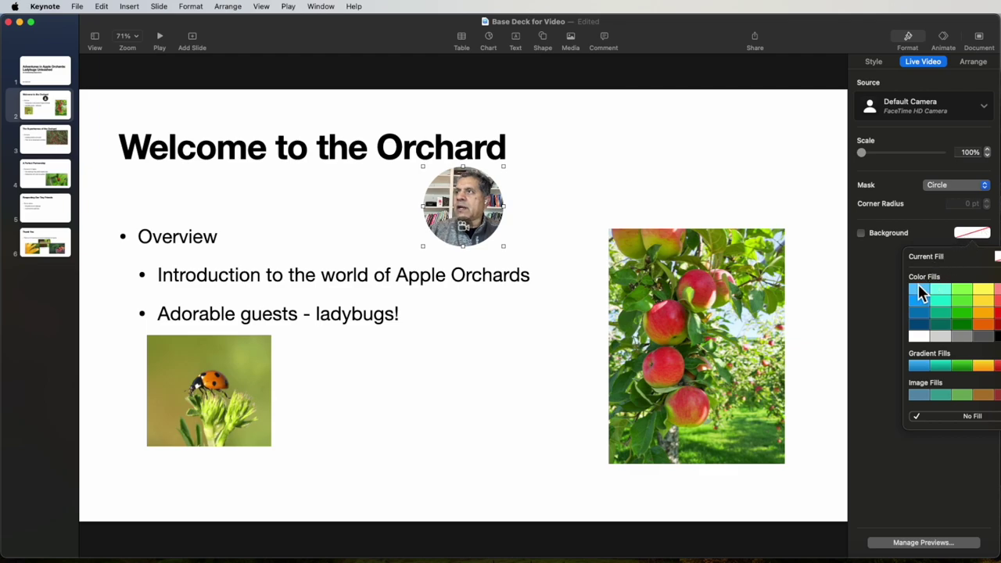
click(918, 337)
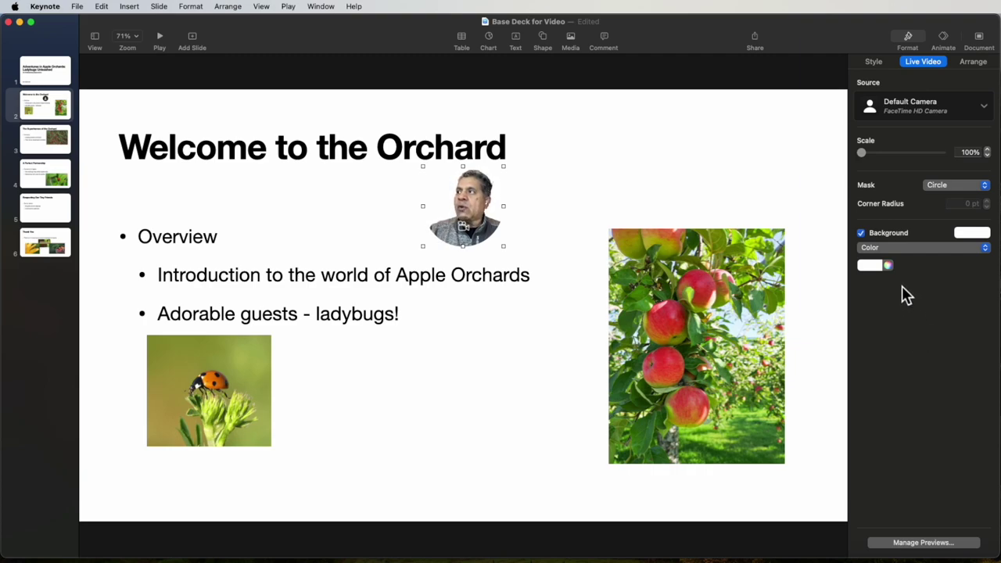
click(862, 234)
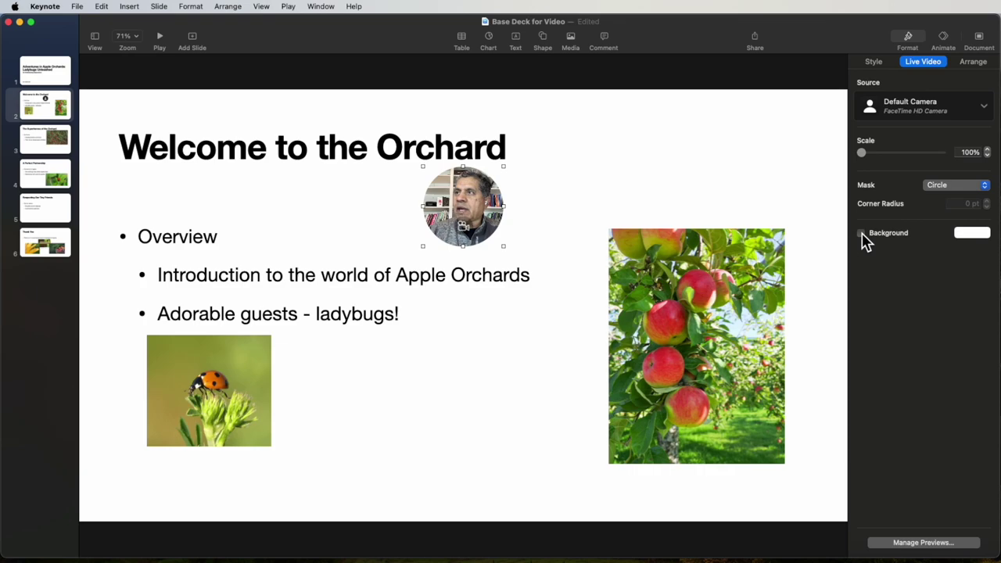
Move the circular live video above the apple tree photo and review slides 1 and 2
drag(484, 215, 718, 178)
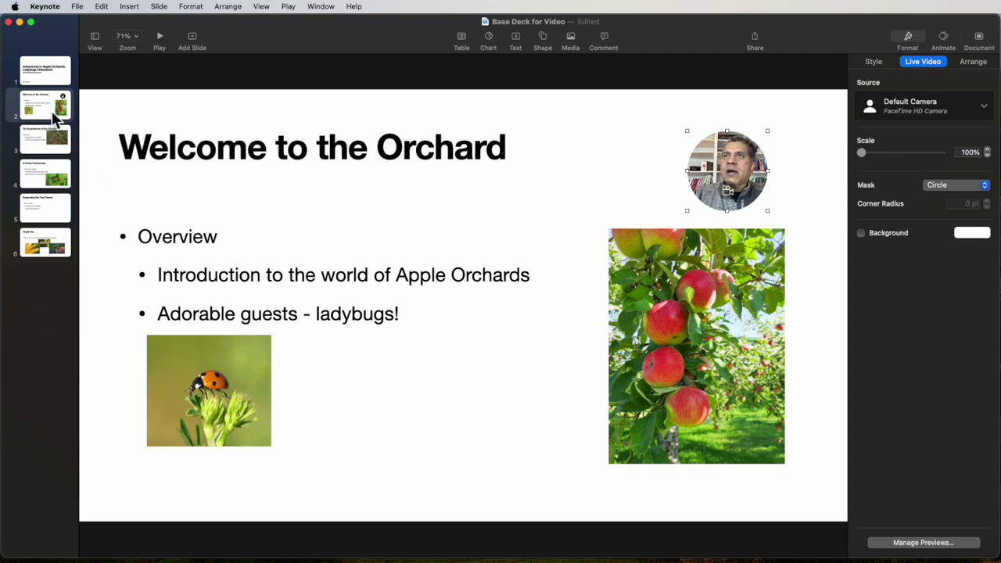
click(43, 79)
click(41, 105)
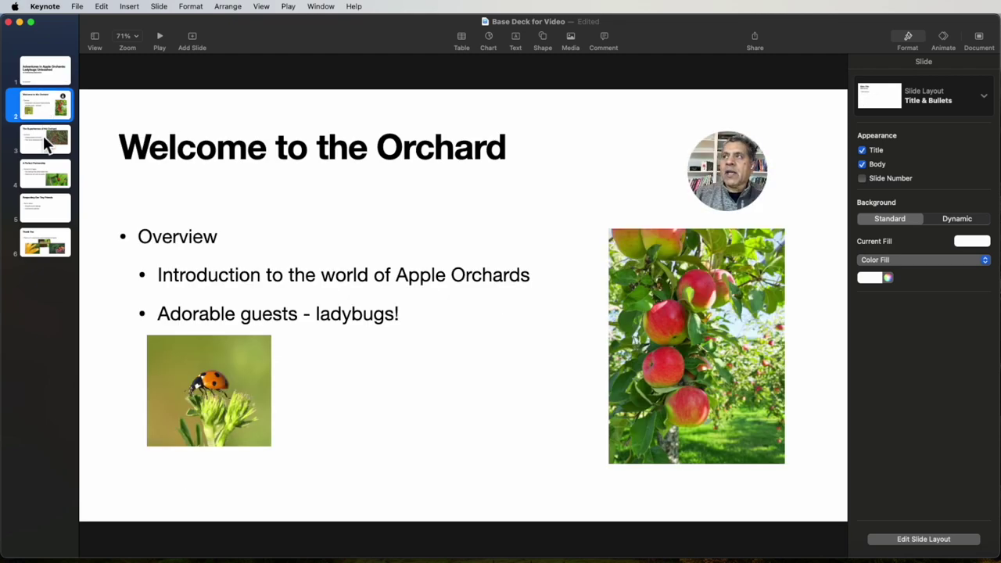
Copy the circular live video to the "The Superheroes of the Orchard" slide and place it below the photo
click(712, 185)
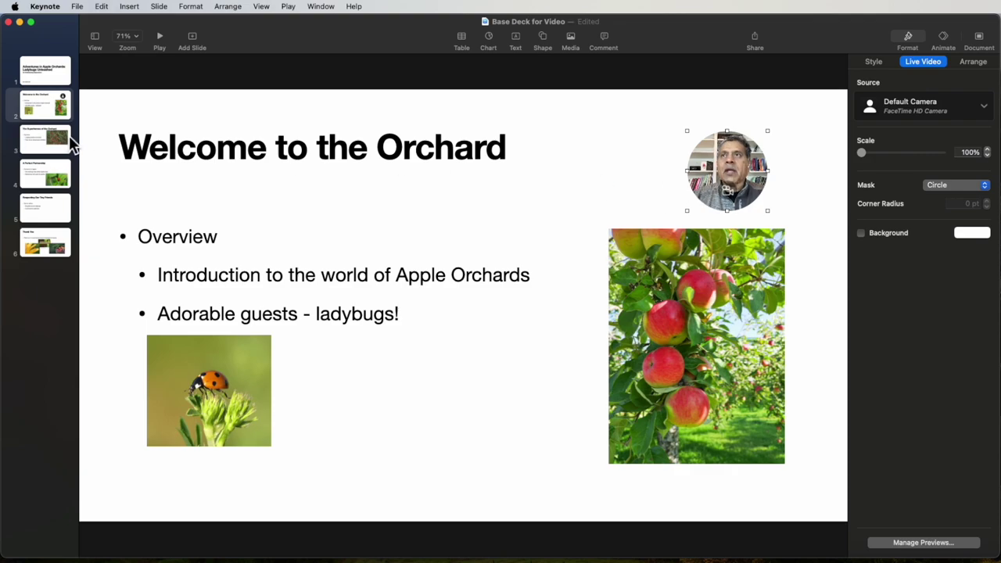
click(36, 140)
key(super+v)
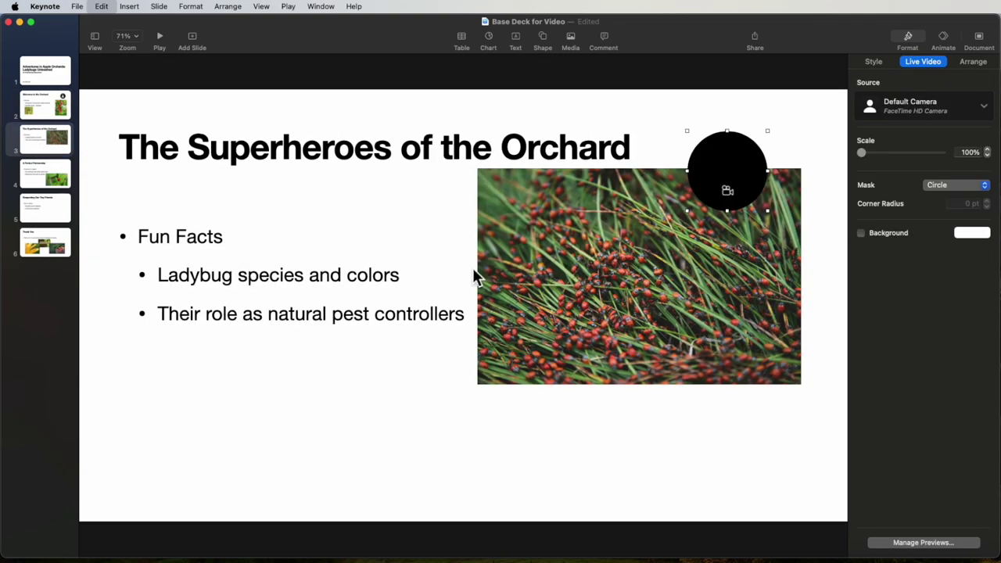
drag(716, 186, 737, 462)
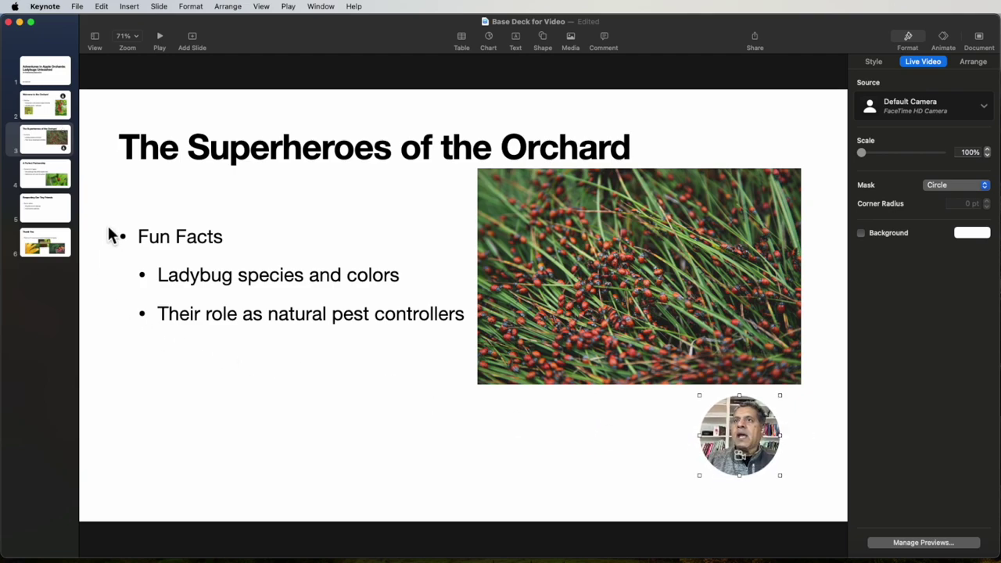
Paste the live video on the "A Perfect Partnership" slide and place it below the bullets, beside the ladybug photo
click(57, 178)
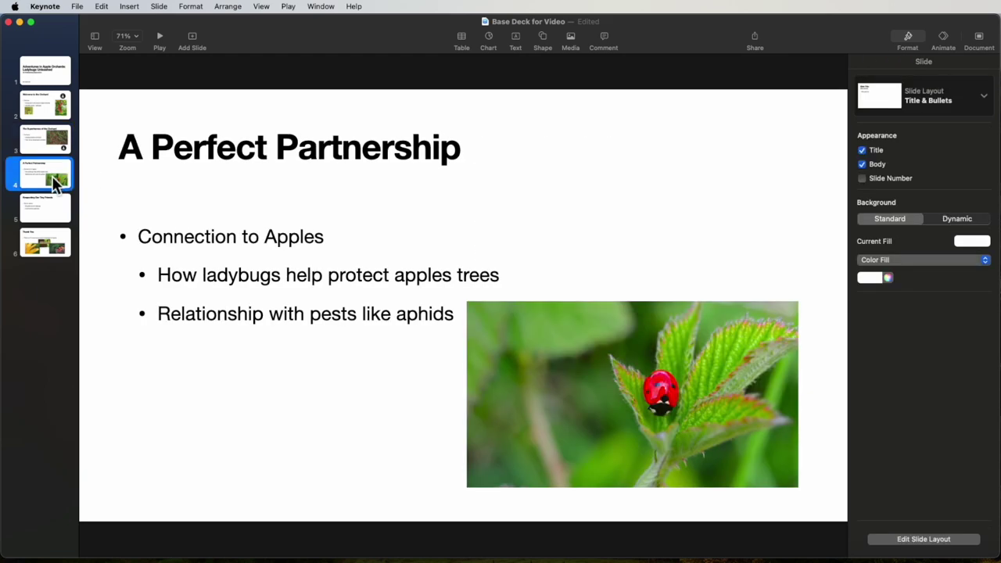
key(super+v)
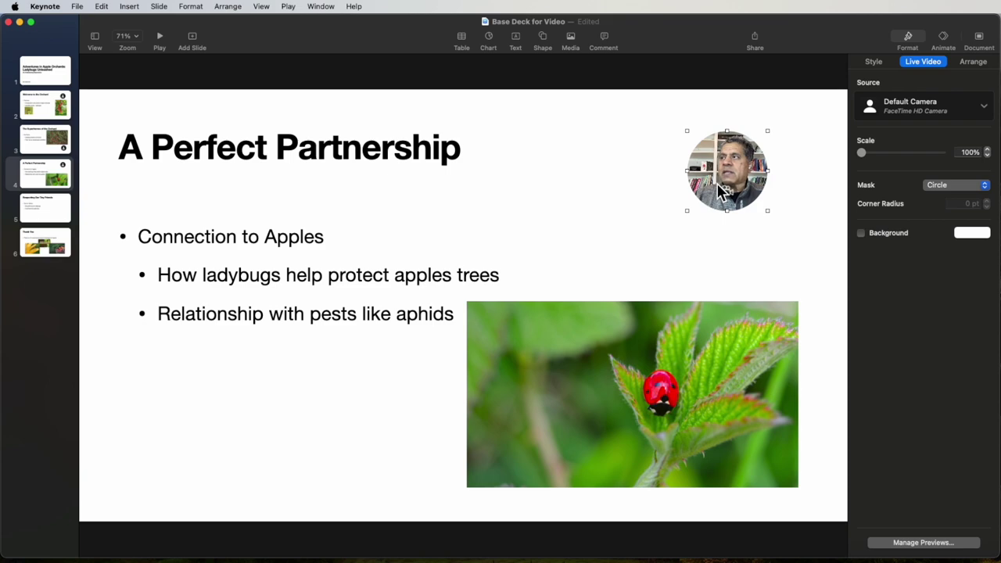
drag(721, 190, 190, 442)
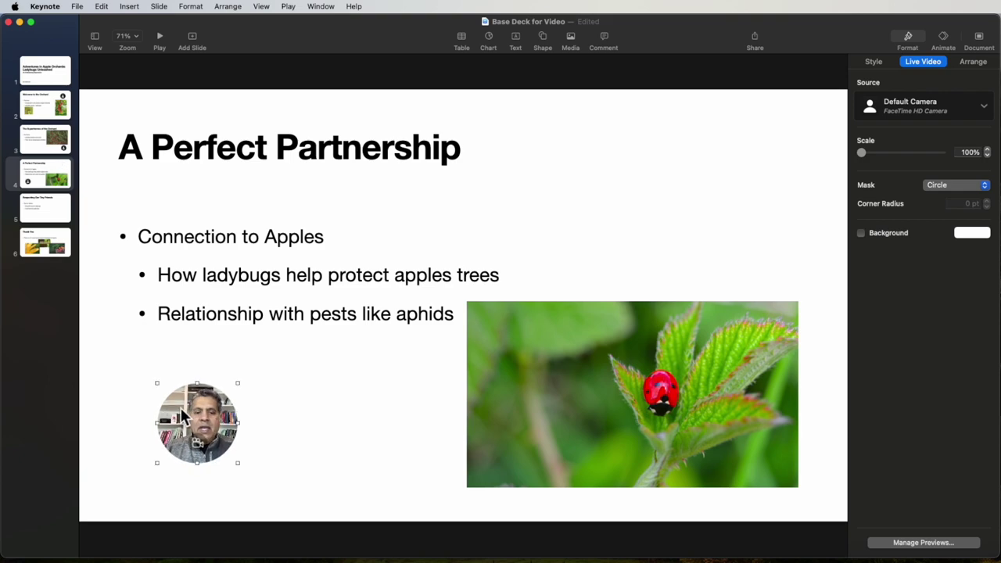
Paste the live video on the "Respecting Our Tiny Friends" slide, check the "Thank You" slide, and return to the title slide
click(43, 208)
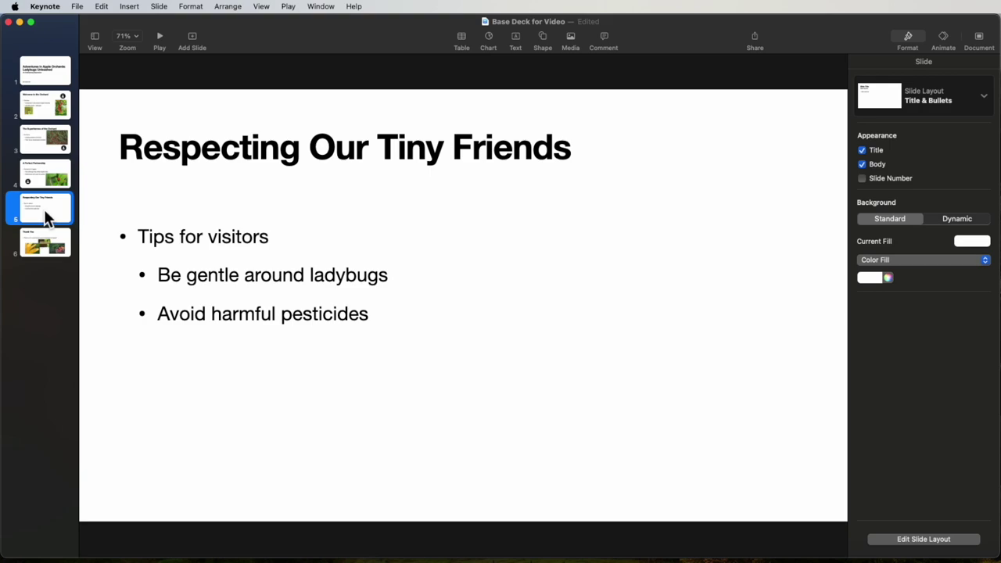
key(super+v)
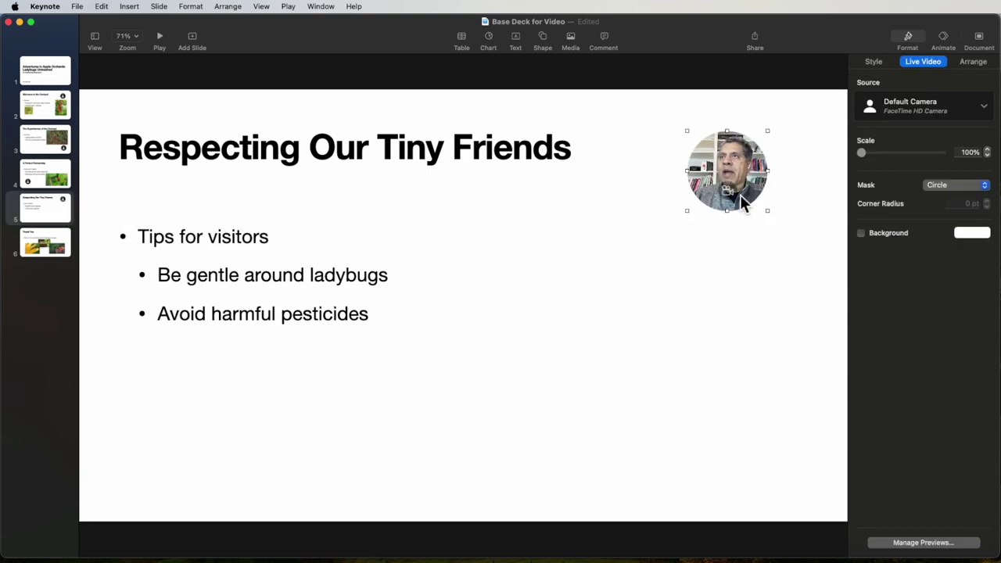
click(36, 251)
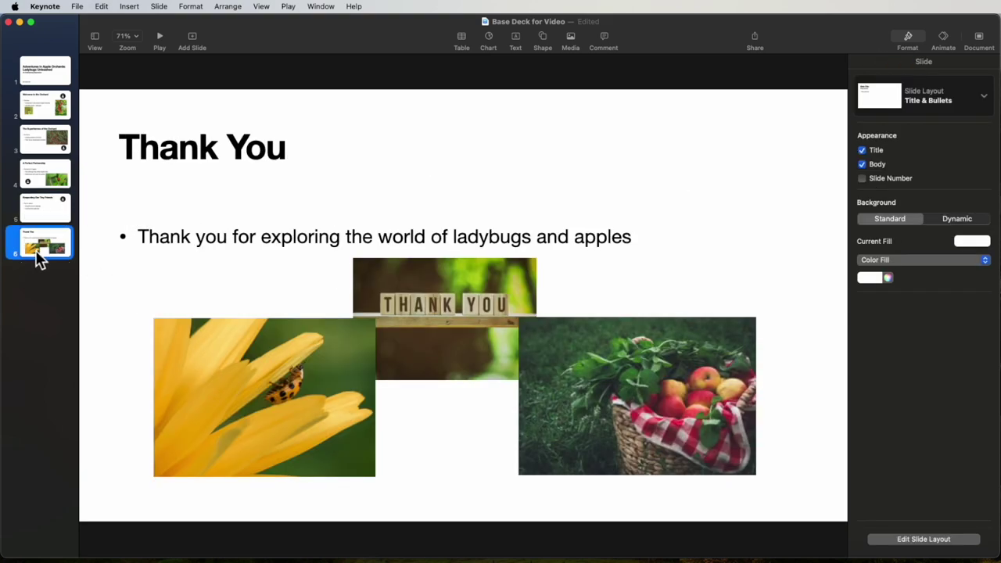
click(43, 69)
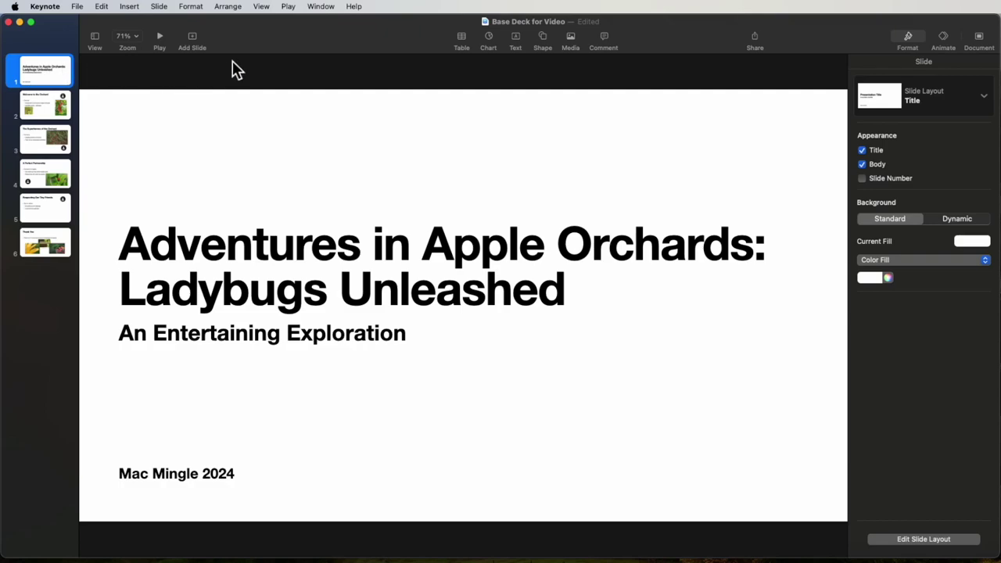
Look over the slideshow play and recording options, play the deck from the title slide through "Thank You", and exit the show
click(294, 12)
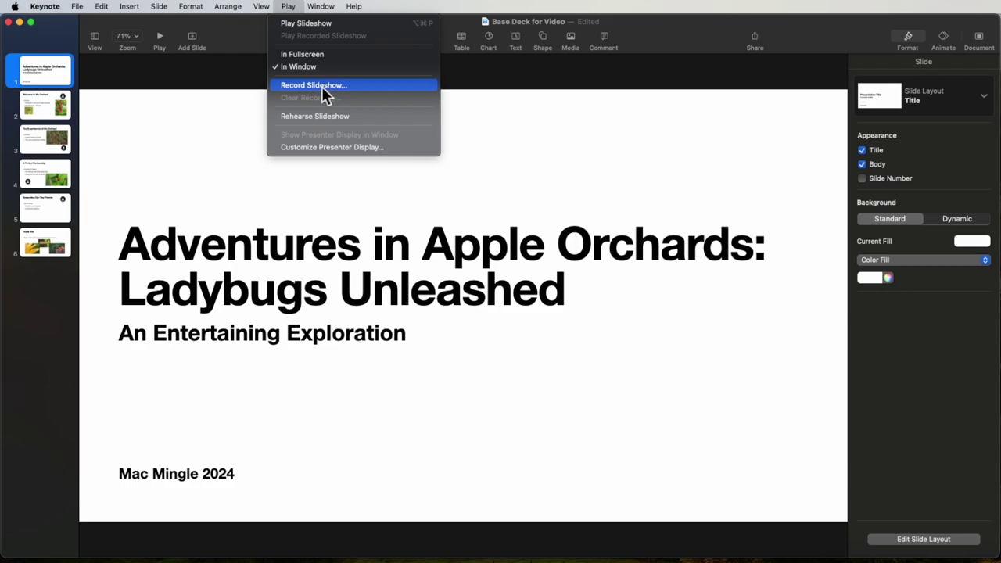
click(240, 78)
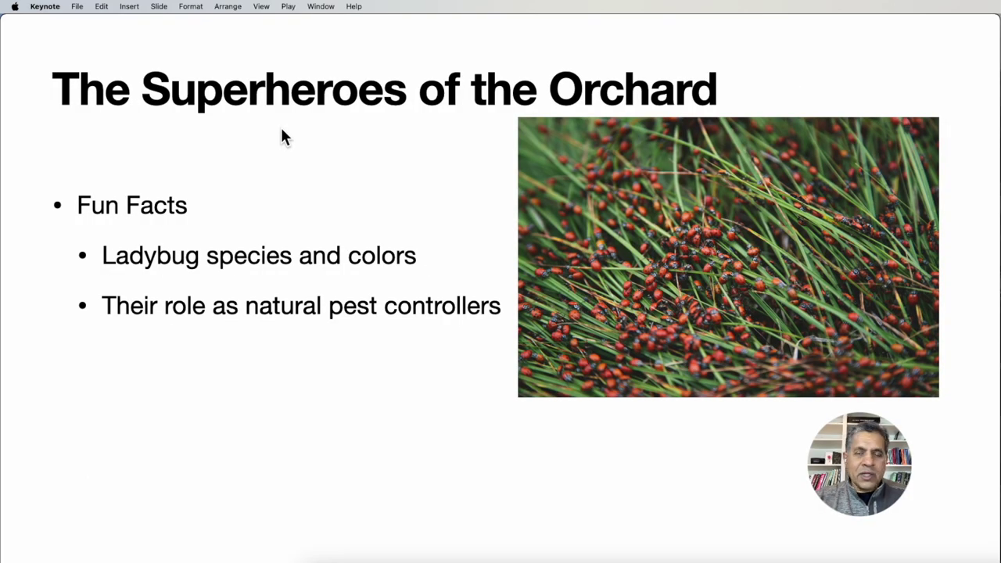
click(283, 135)
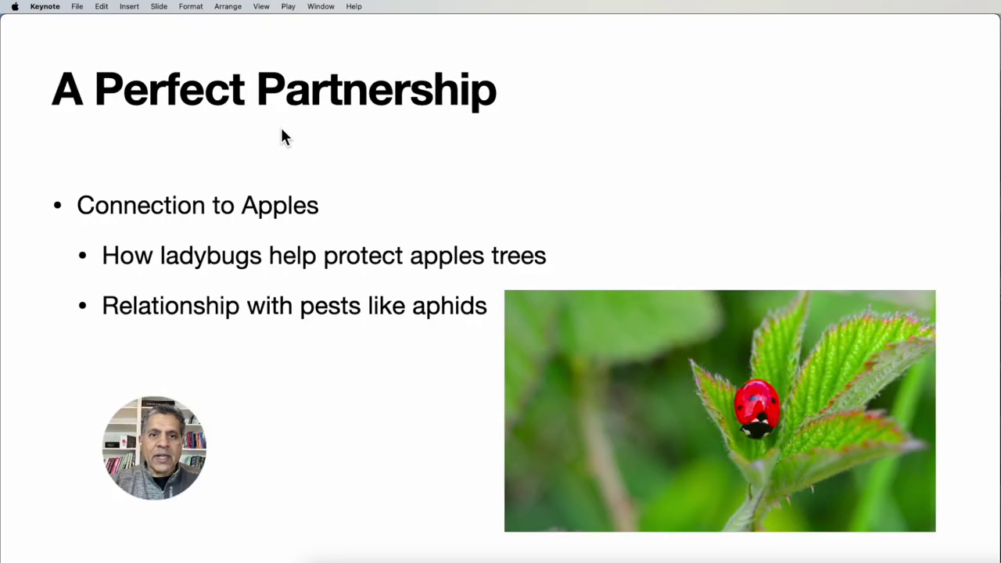
click(282, 136)
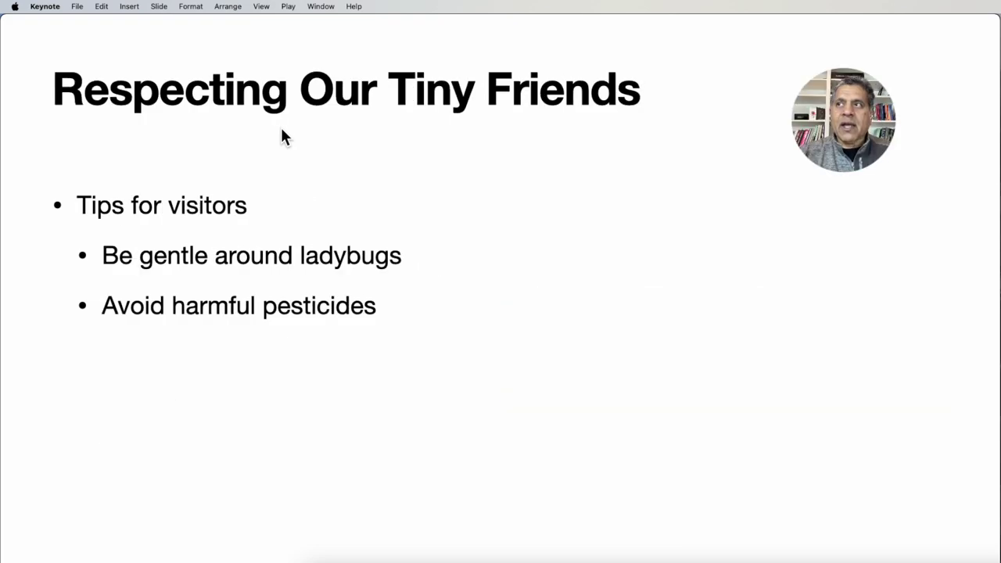
click(283, 149)
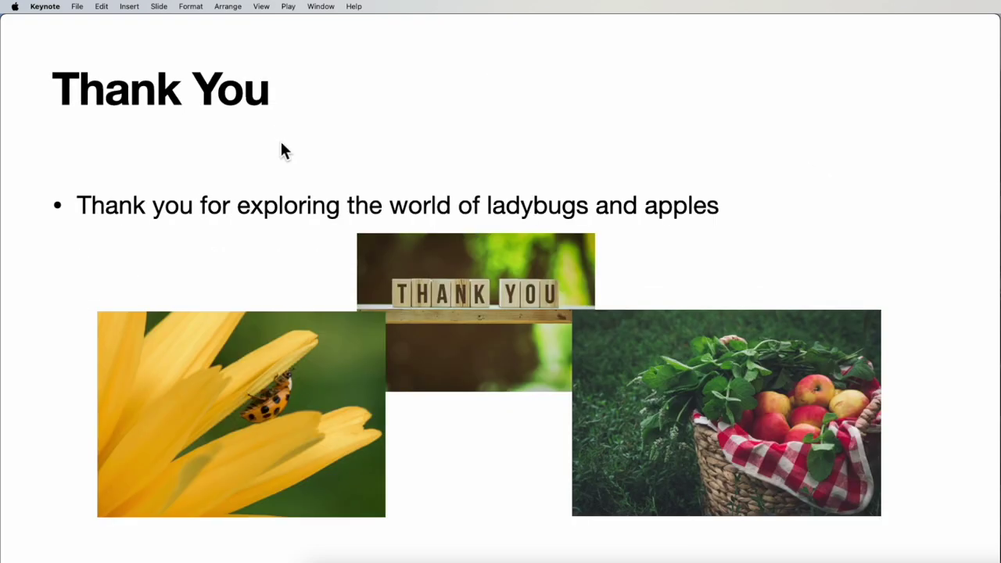
key(Escape)
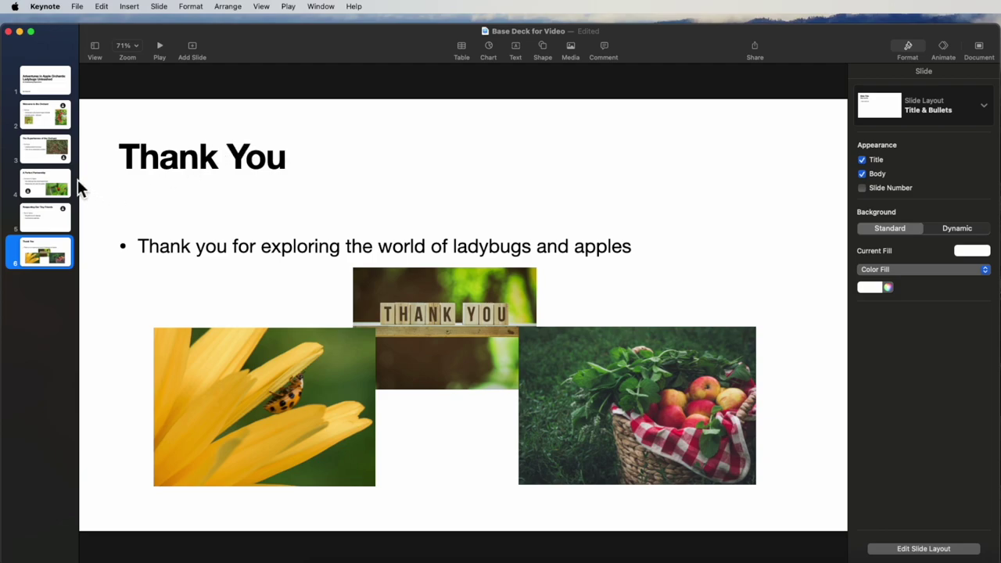
Add a Magic Move transition to the "Welcome to the Orchard" slide
click(42, 122)
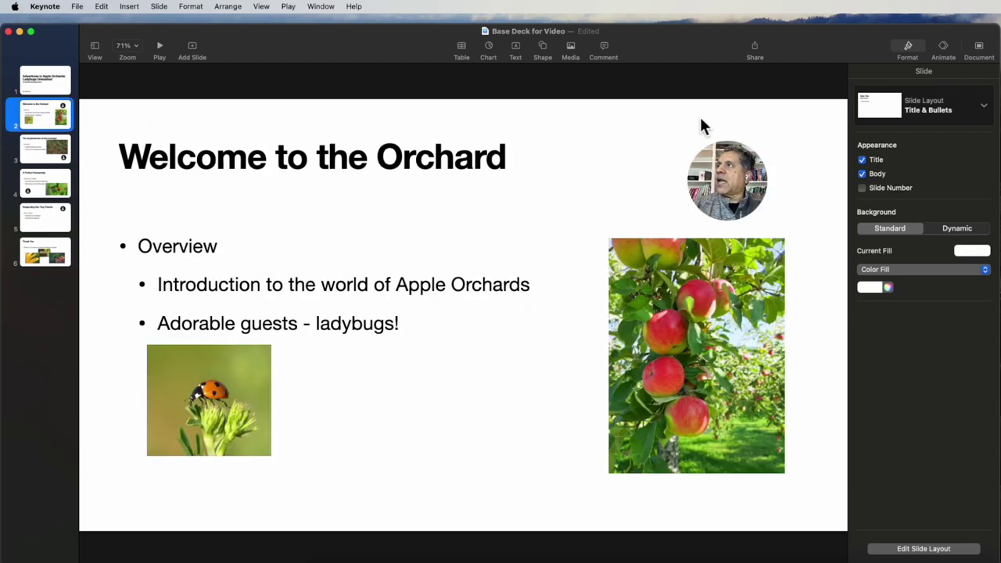
click(945, 51)
click(925, 110)
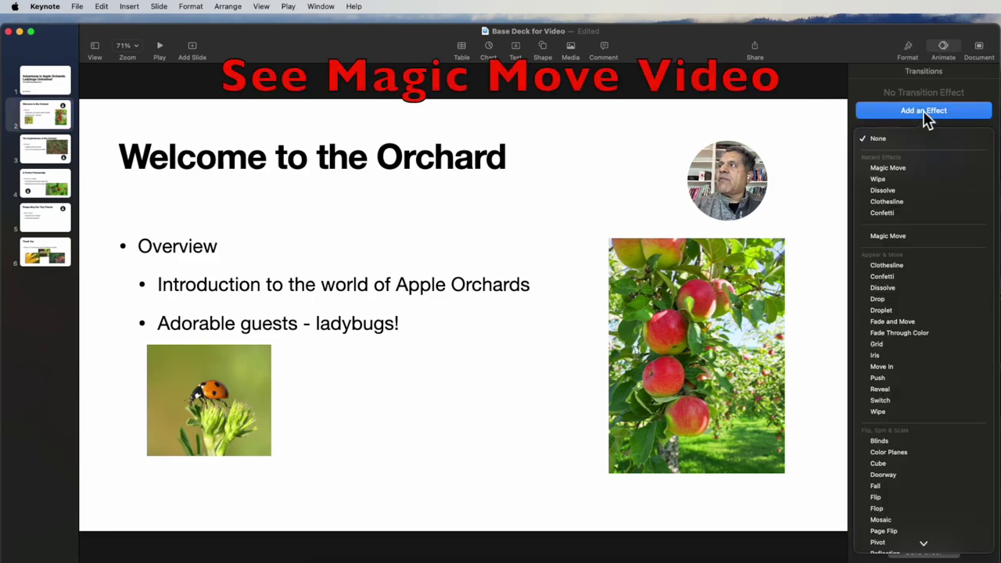
click(894, 169)
click(490, 345)
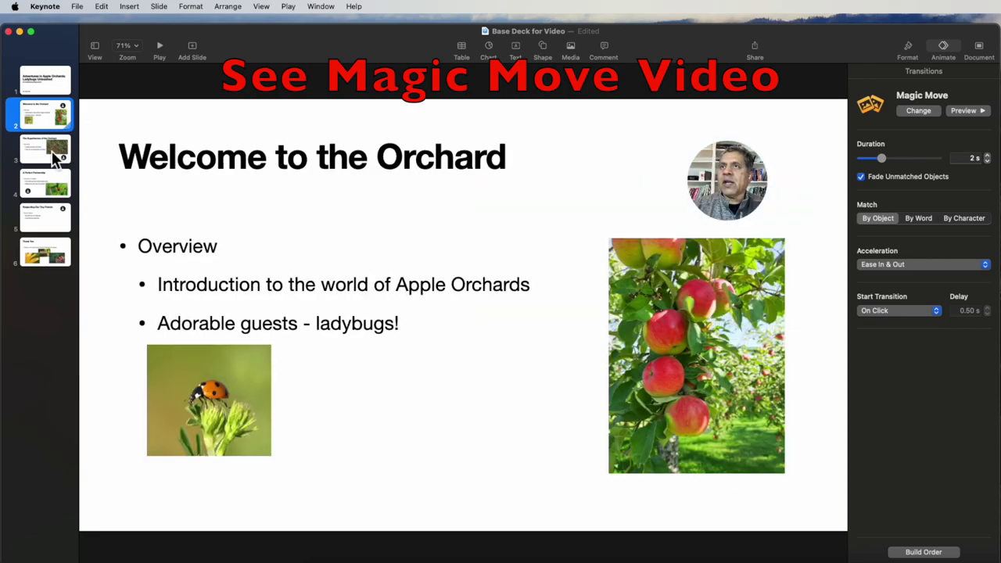
Apply the Magic Move transition to the "The Superheroes of the Orchard" slide
click(39, 153)
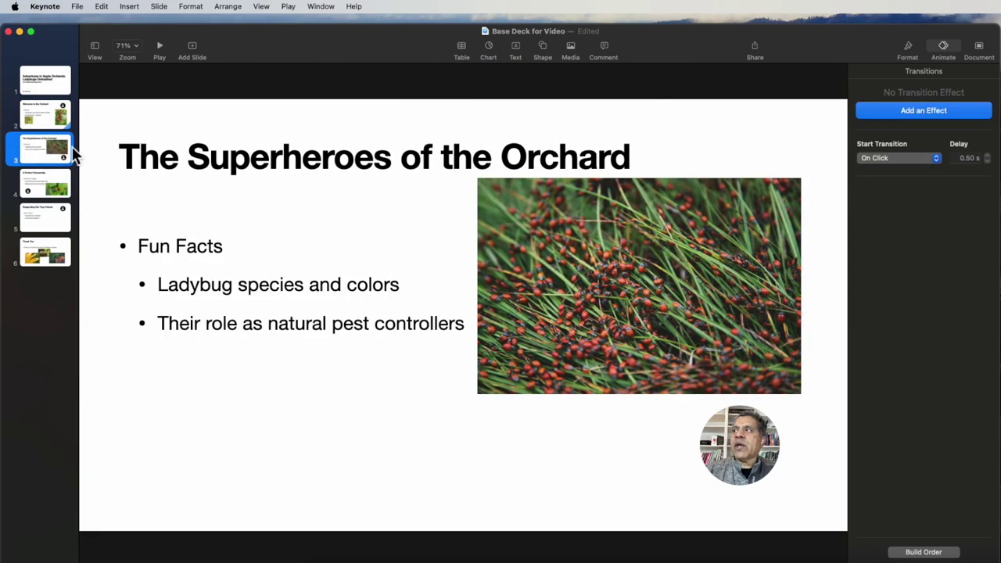
click(919, 117)
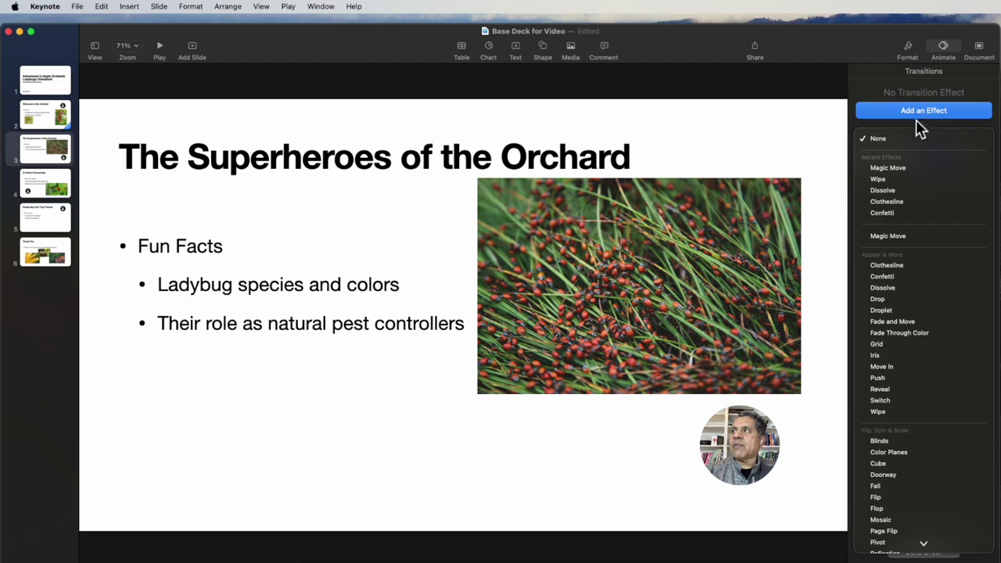
click(893, 167)
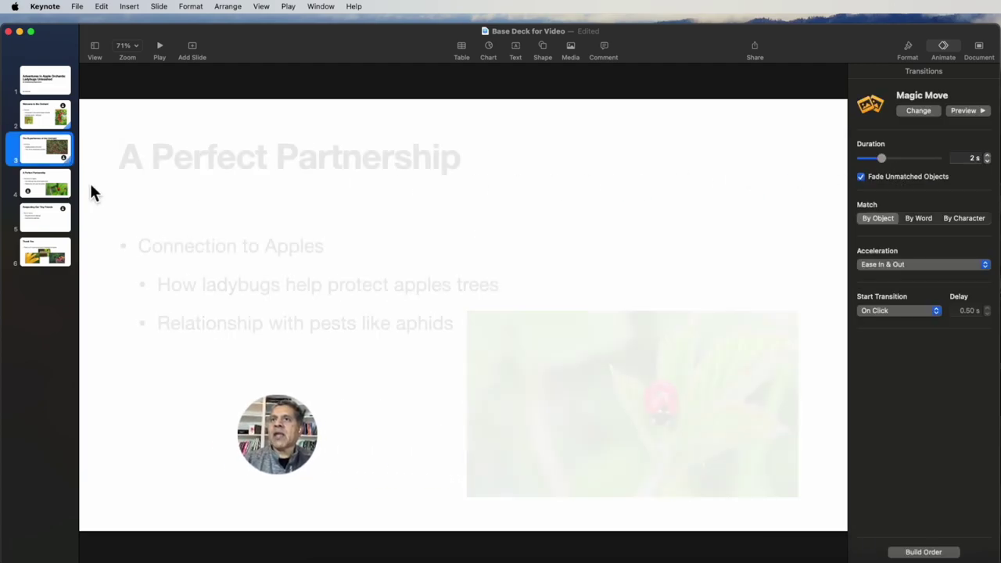
Give the "A Perfect Partnership" slide a Magic Move transition
click(36, 185)
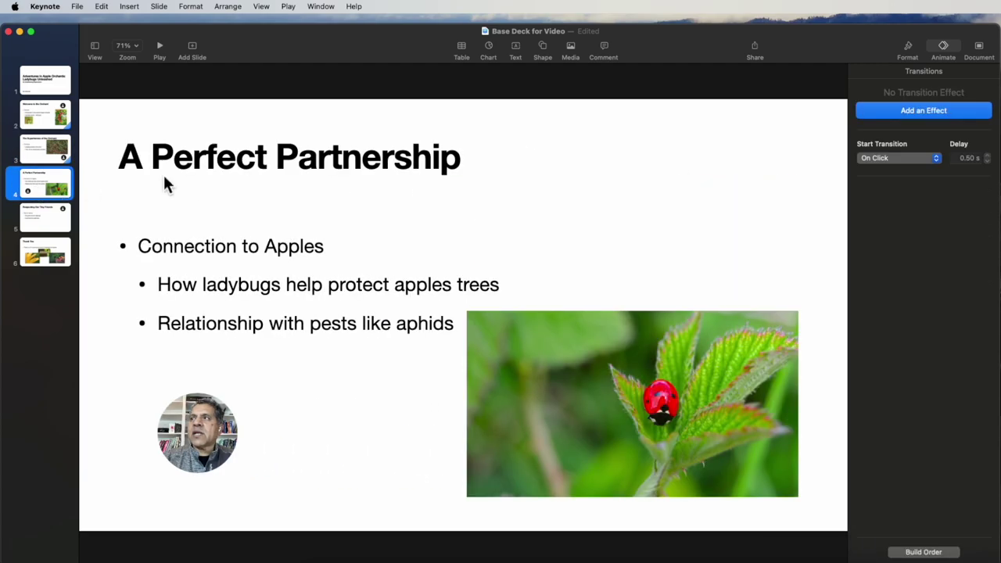
click(928, 115)
click(891, 168)
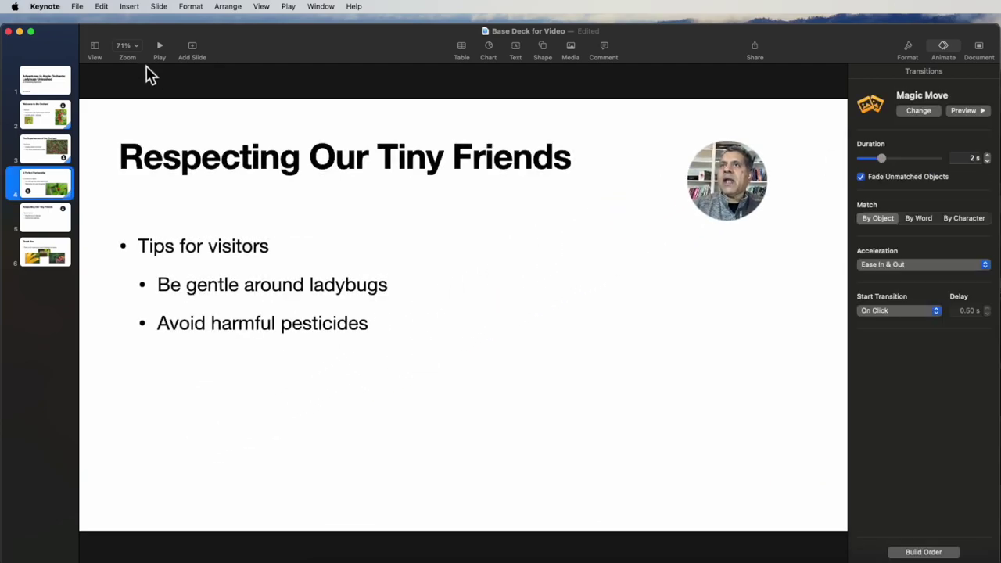
Play the slideshow from the title slide to the end to review the live video's Magic Move transitions between slides
click(43, 78)
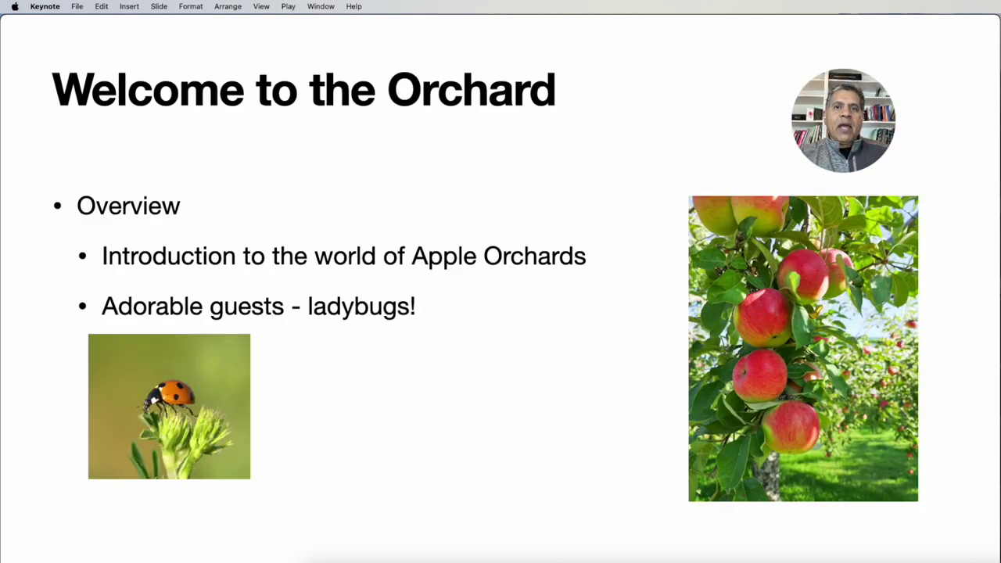
click(269, 119)
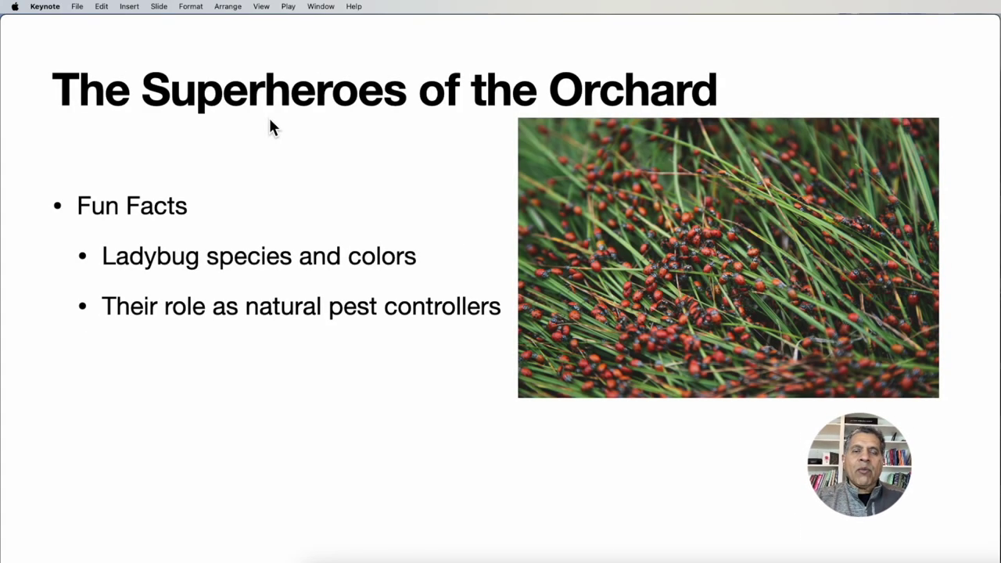
click(270, 122)
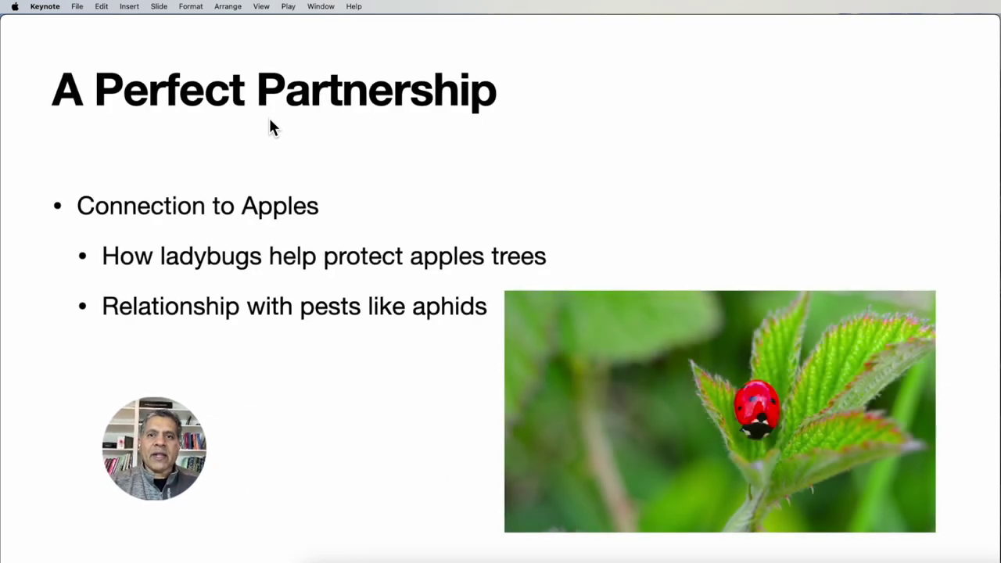
click(270, 121)
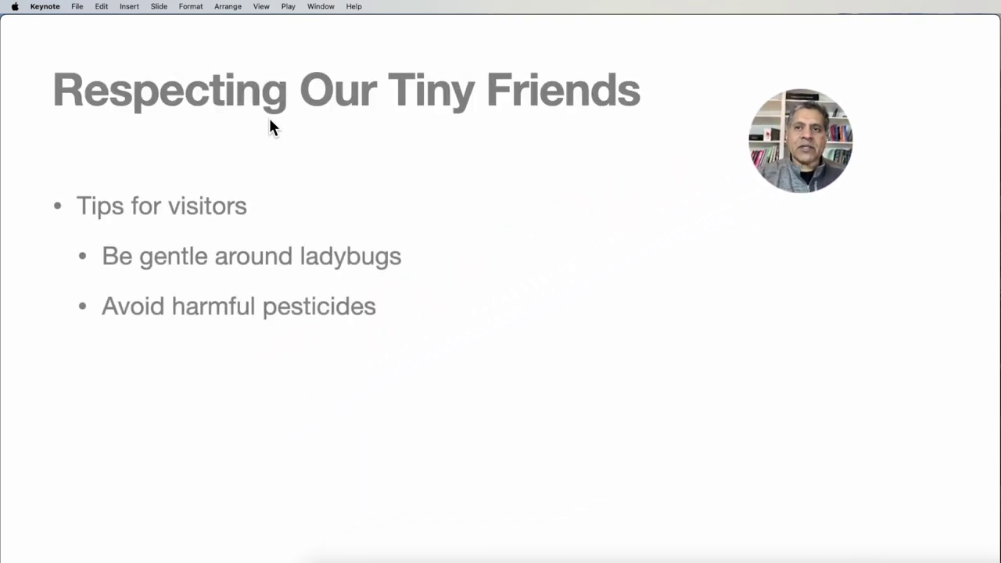
click(270, 121)
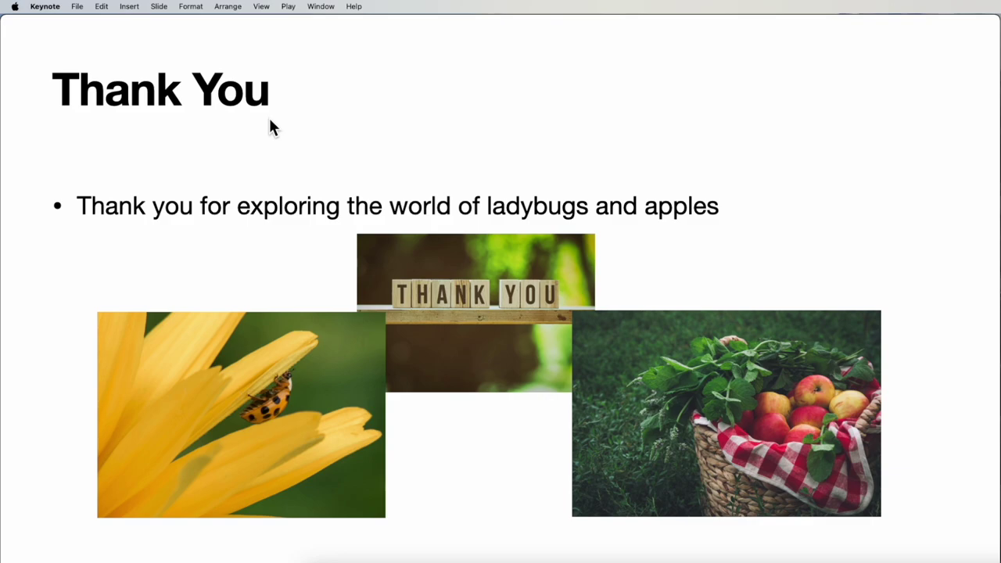
click(268, 128)
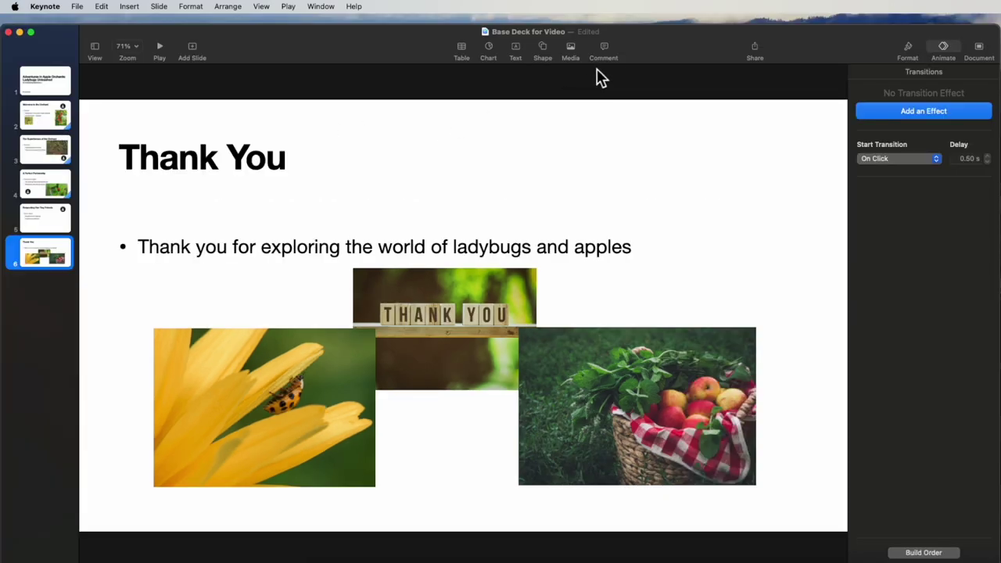
Change the live video source on the "Welcome to the Orchard" slide from the default camera to the iPhone camera
click(59, 121)
click(736, 184)
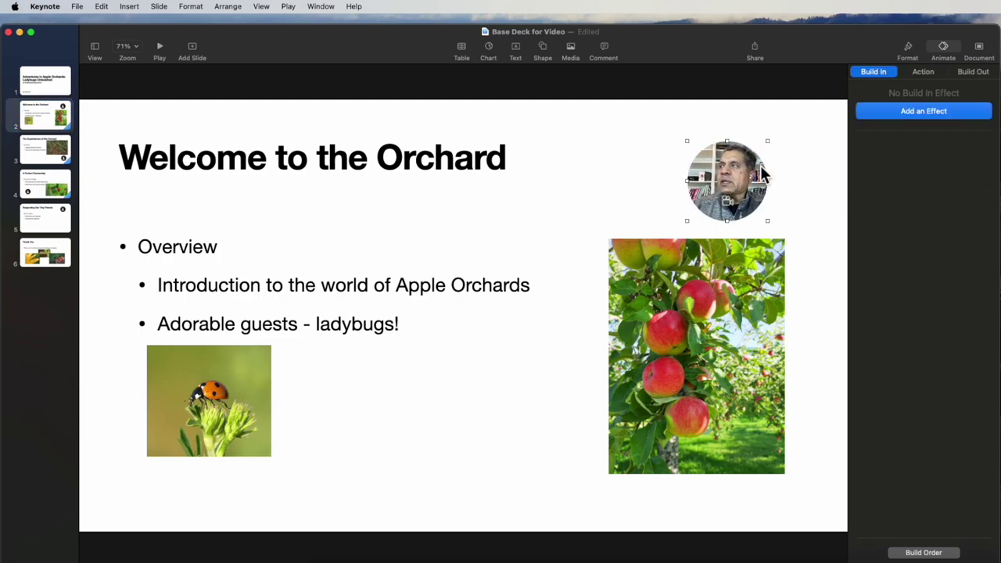
click(910, 51)
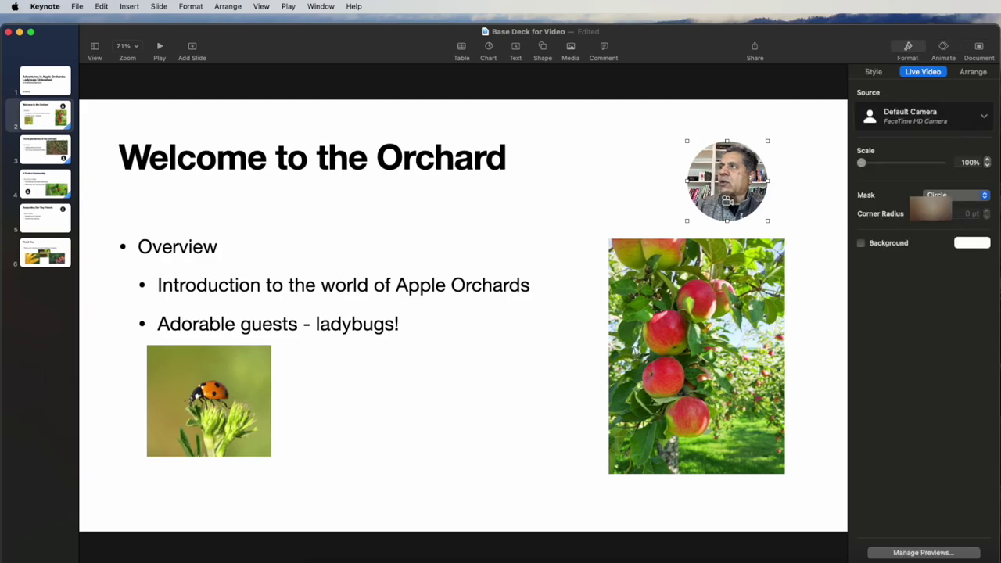
click(984, 117)
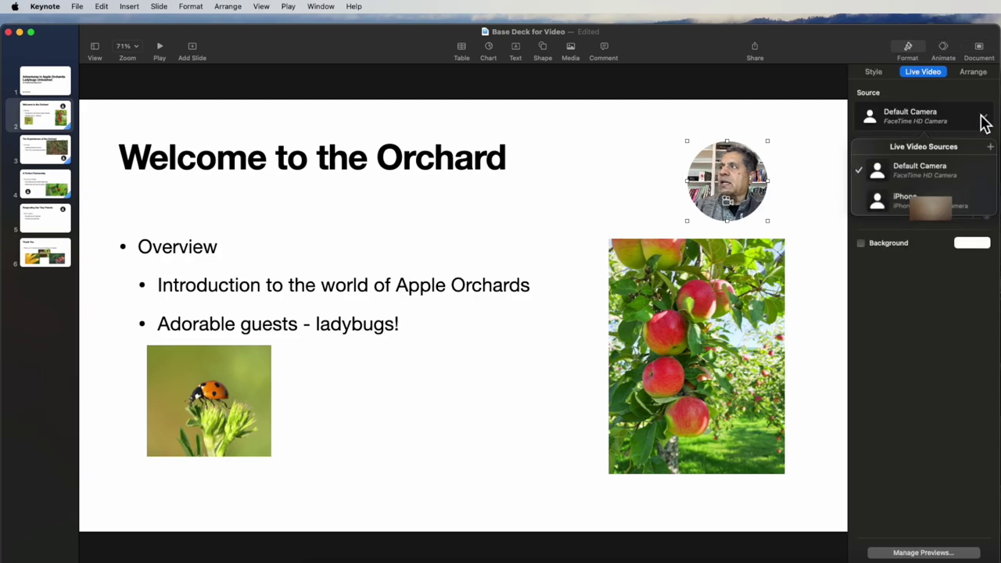
click(907, 201)
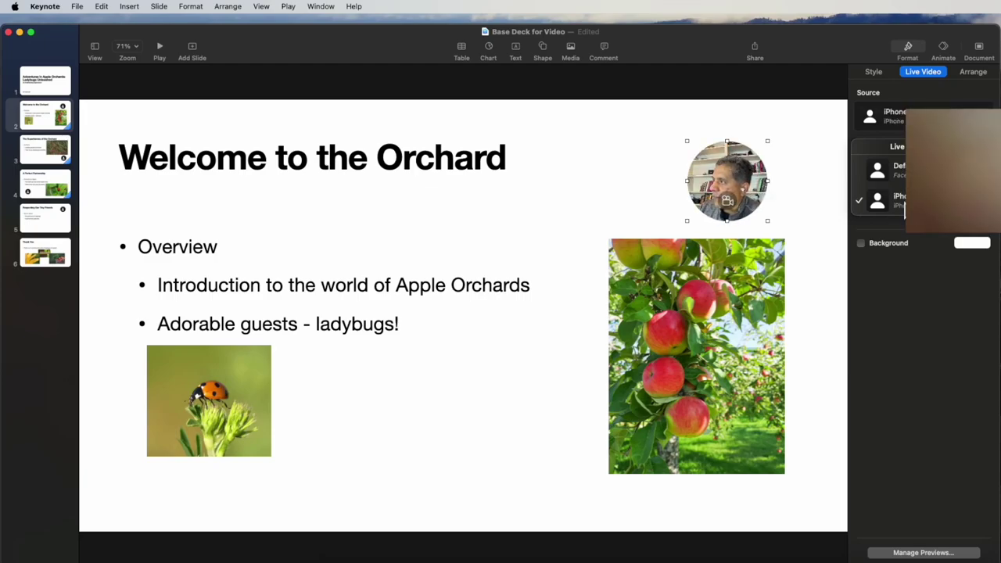
Compare the live video sources on the "The Superheroes of the Orchard" and "Welcome to the Orchard" slides
click(43, 148)
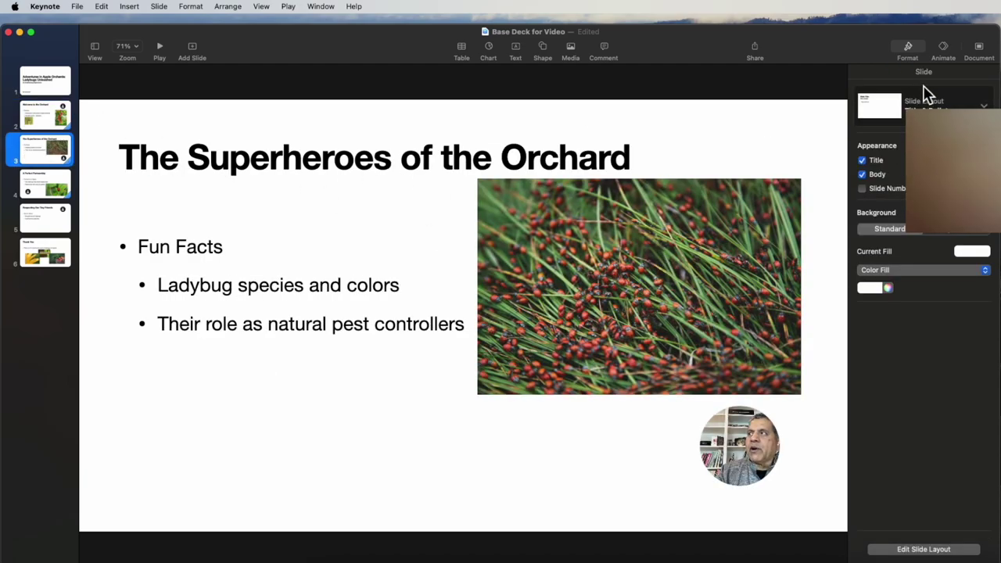
click(732, 455)
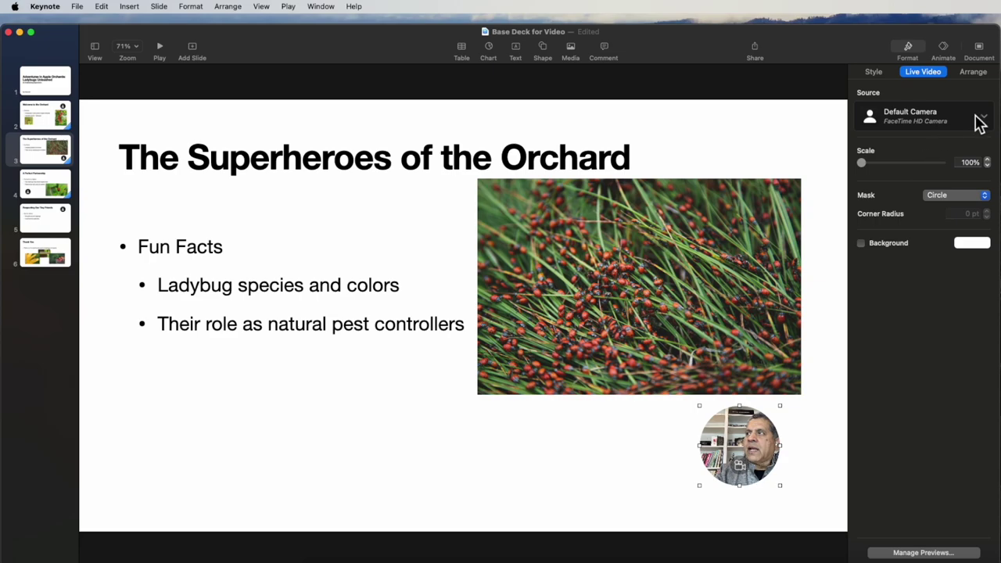
click(52, 126)
click(747, 182)
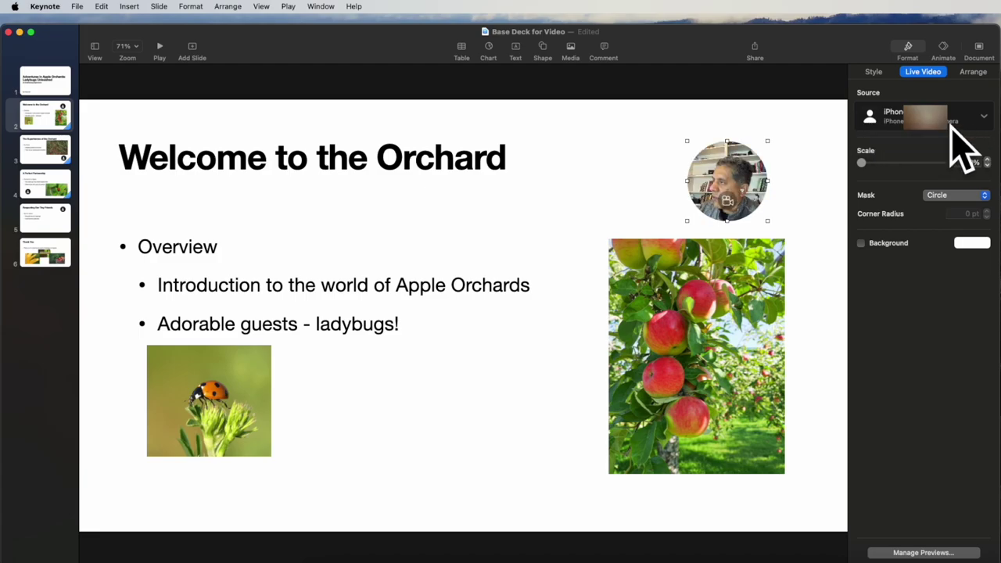
Return to the title slide and bring up the available export formats for the presentation
click(63, 83)
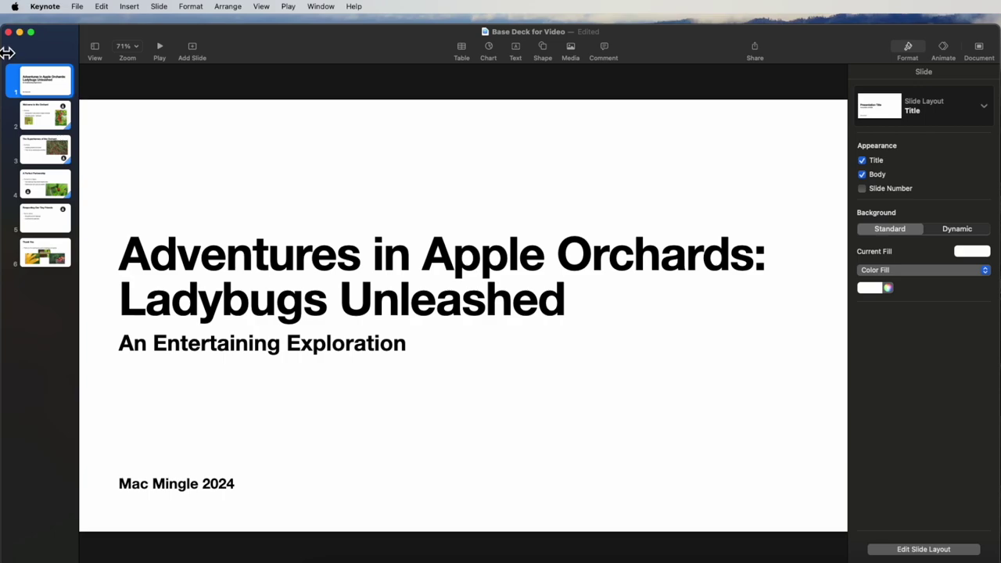
click(78, 8)
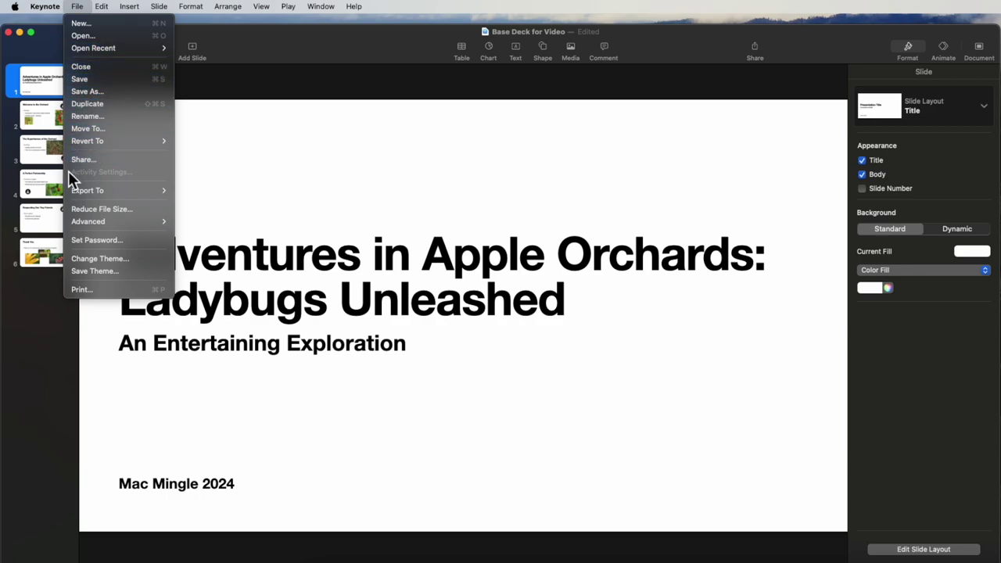
mouse_move(78, 197)
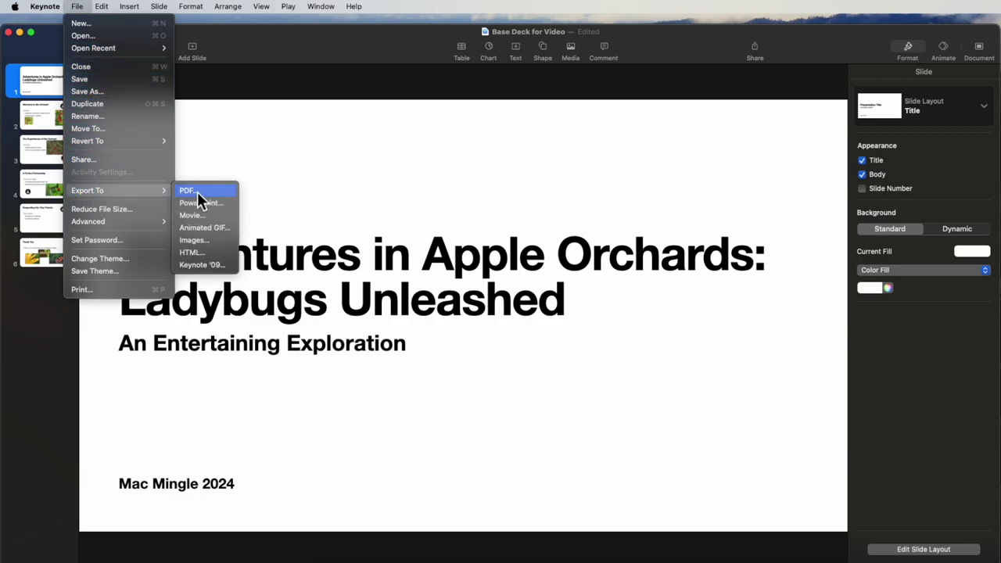